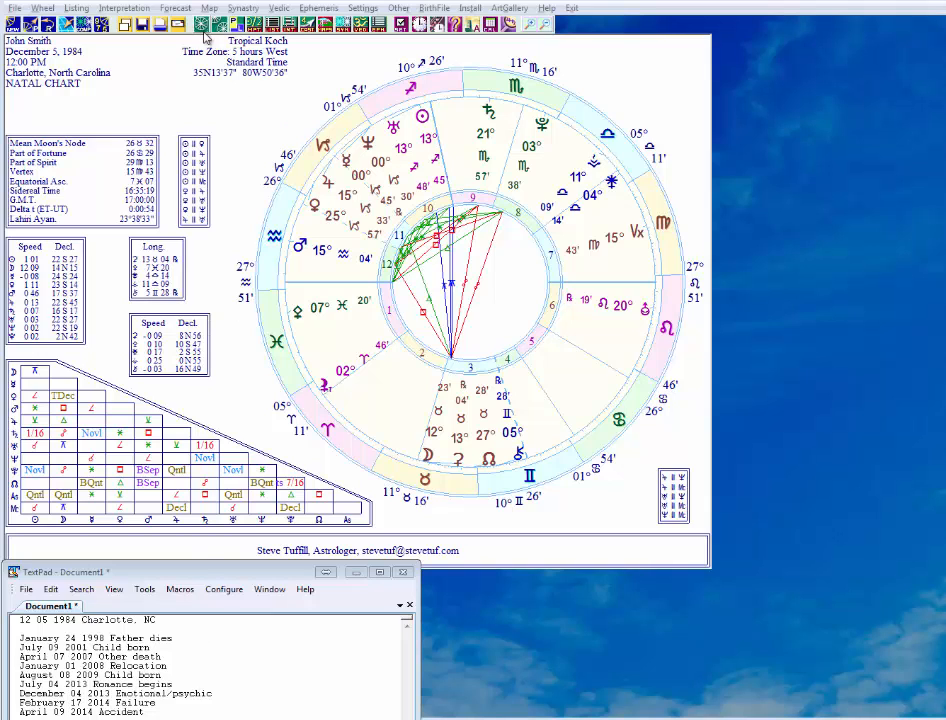
# Open the Rectification tool for the current natal chart and consult the list of dated life events in TextPad.
pyautogui.click(176, 8)
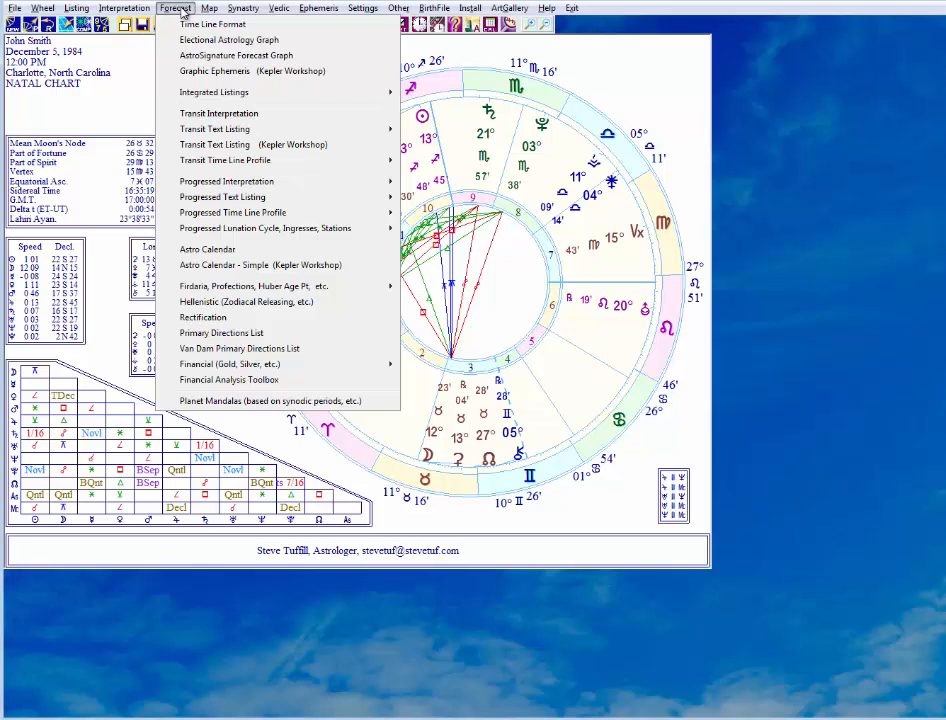
pyautogui.click(204, 318)
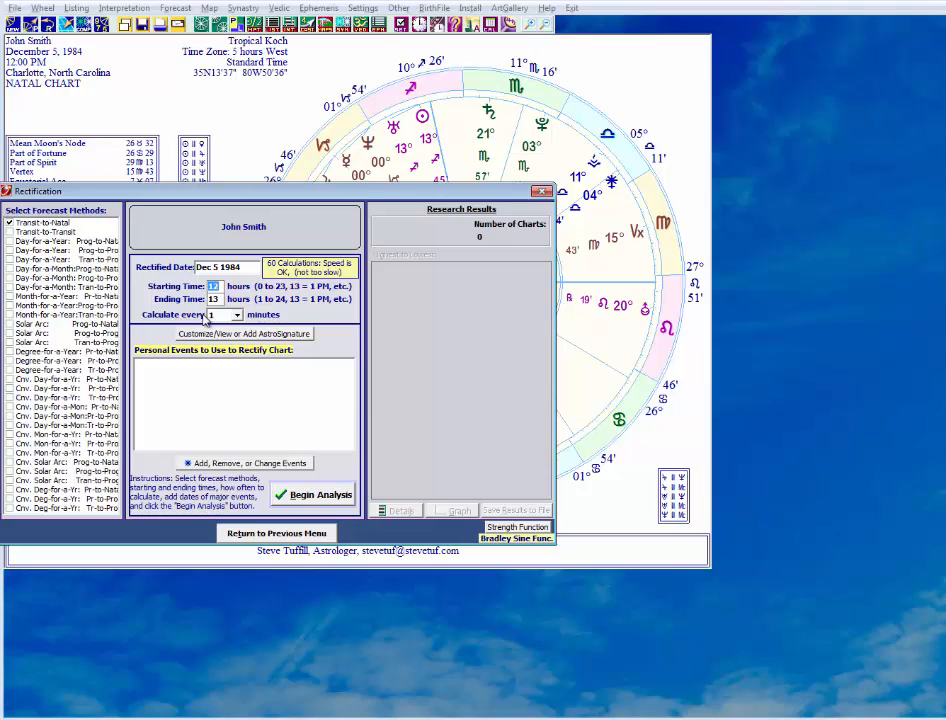
pyautogui.hotkey('alt', 'Tab')
pyautogui.hotkey('alt', 'Tab')
pyautogui.hotkey('alt', 'Tab')
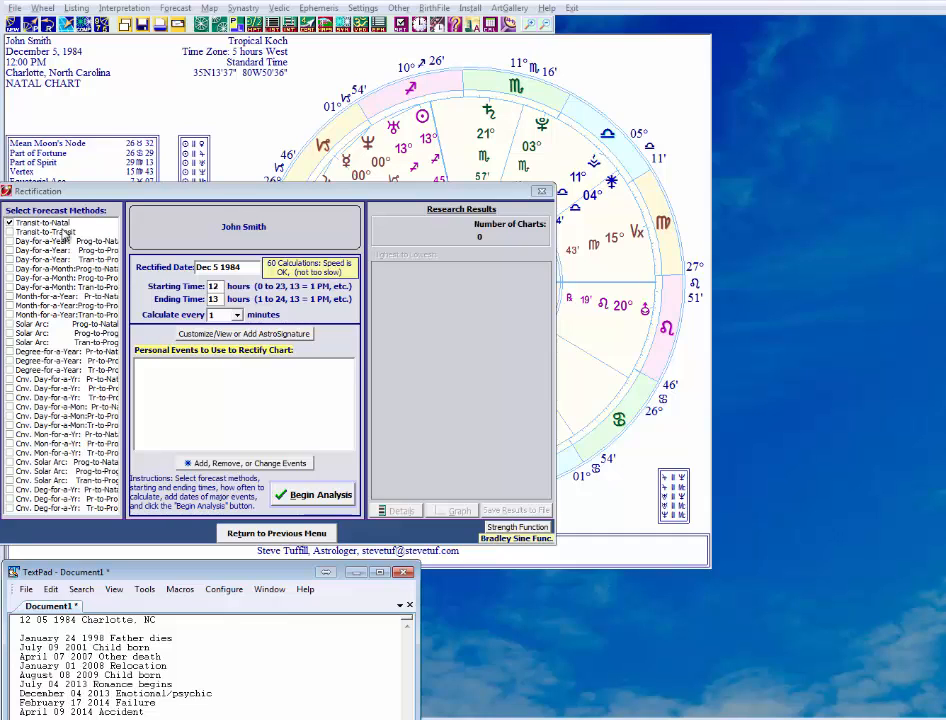
# Set the rectification's starting time to 00 and ending time to 24 hours, and review the available calculation intervals.
pyautogui.moveTo(222, 287); pyautogui.dragTo(195, 290)
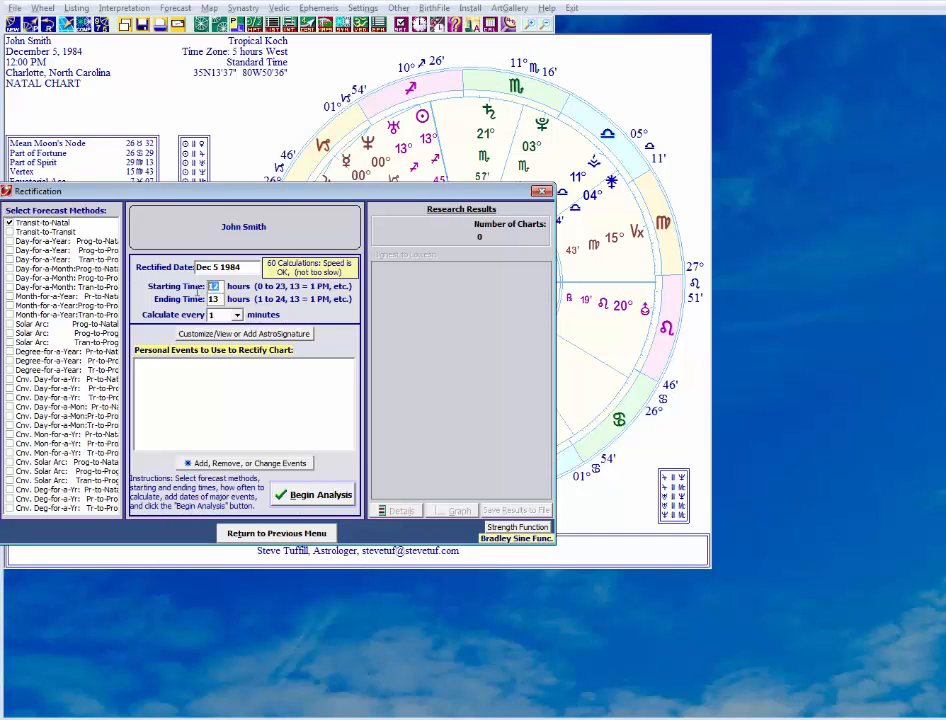
pyautogui.write('00')
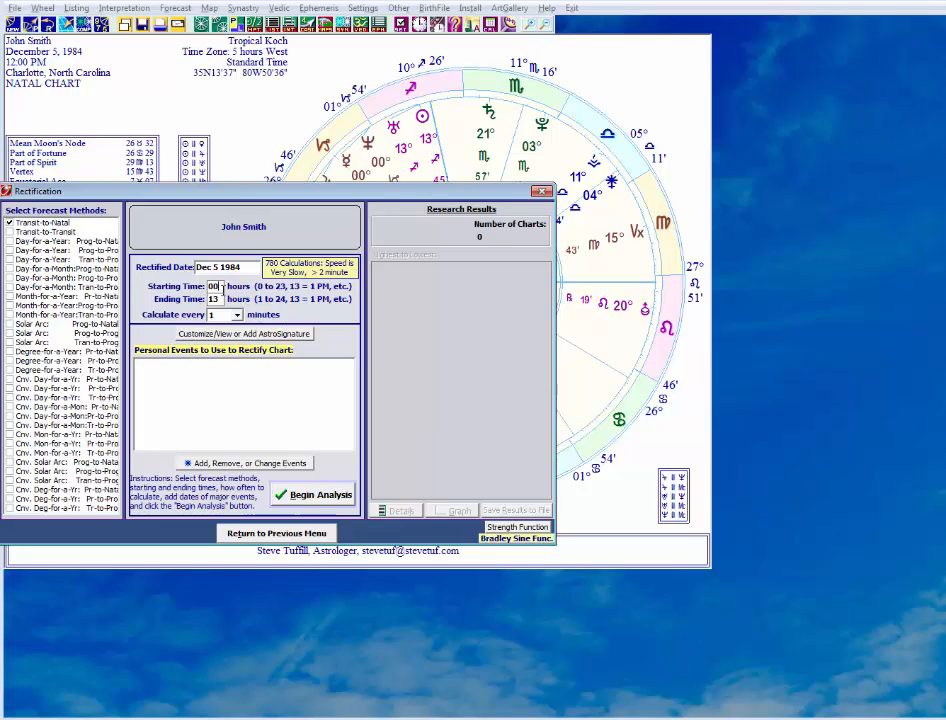
pyautogui.moveTo(222, 300); pyautogui.dragTo(198, 300)
pyautogui.write('24')
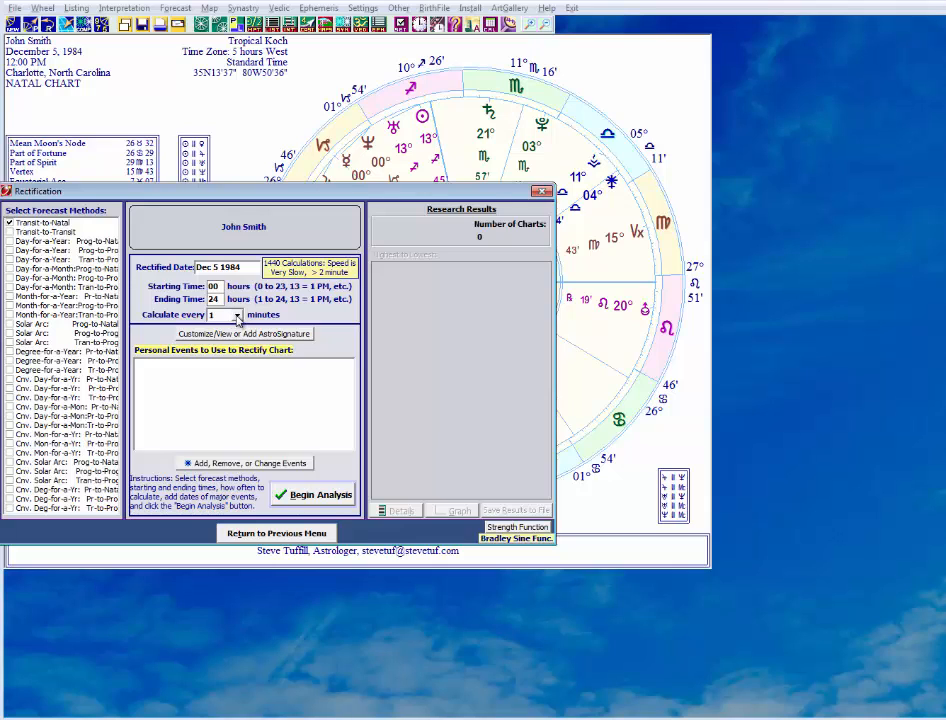
pyautogui.click(237, 316)
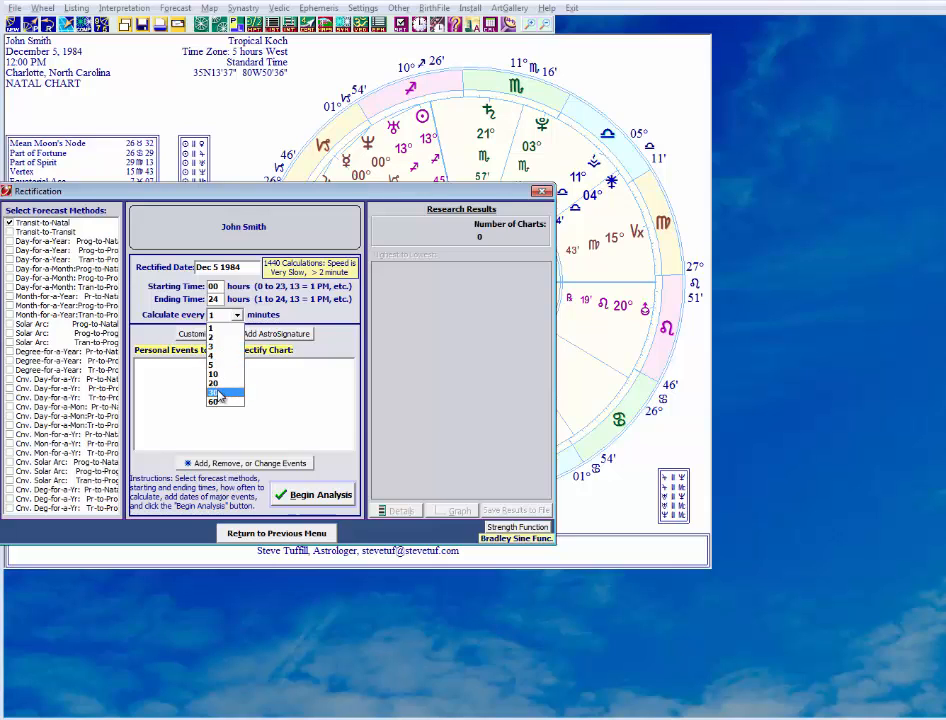
pyautogui.click(288, 318)
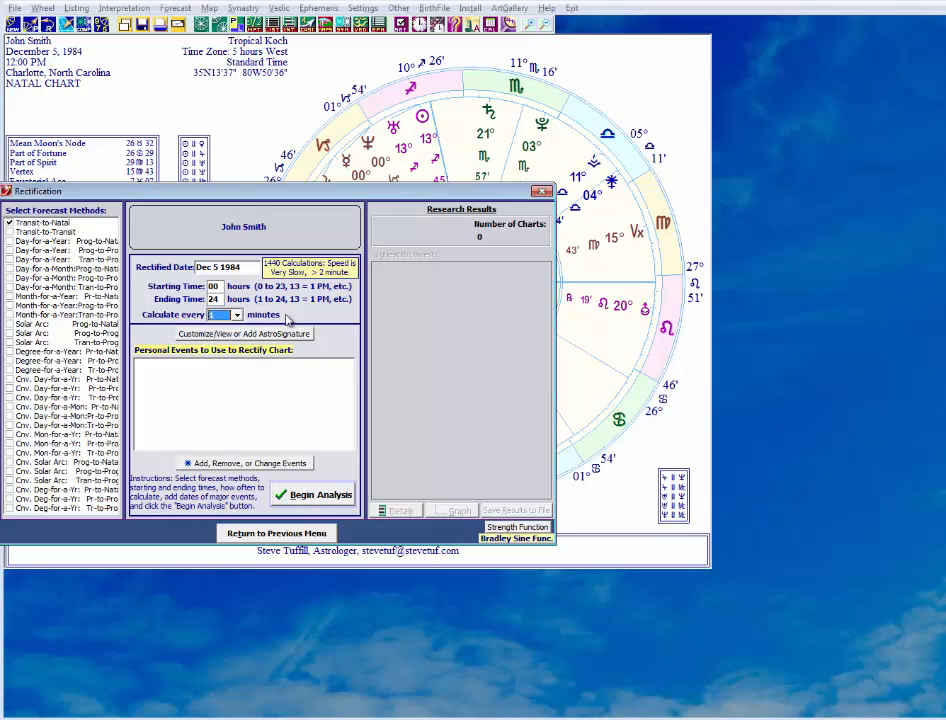
# Add a Father dies event dated 01/24/1998 to the personal events used for rectifying the chart.
pyautogui.click(235, 463)
pyautogui.hotkey('alt', 'Tab')
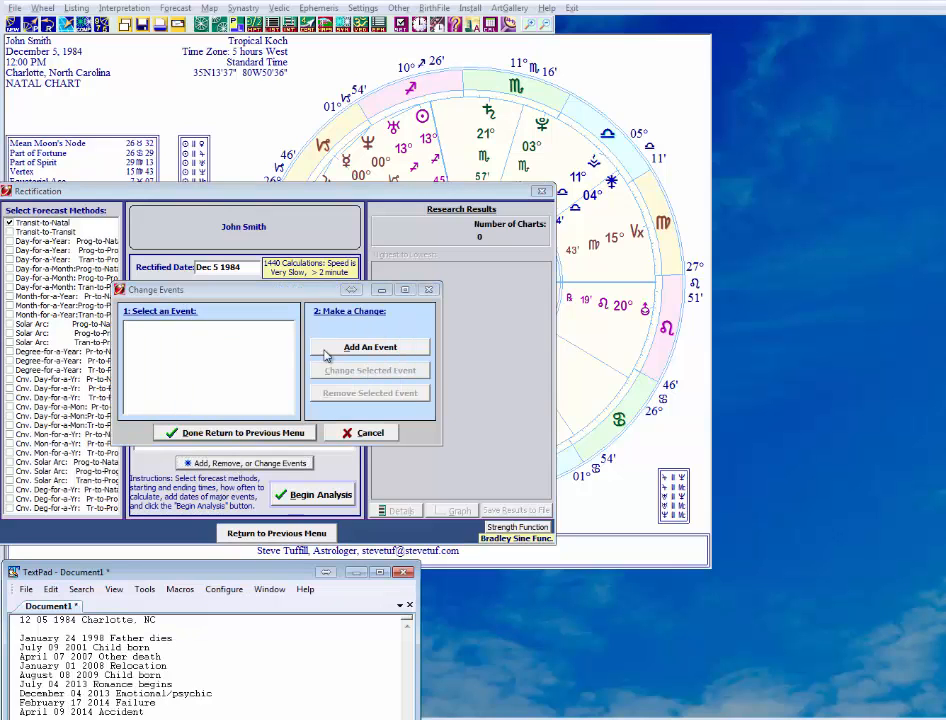
pyautogui.click(370, 347)
pyautogui.click(299, 369)
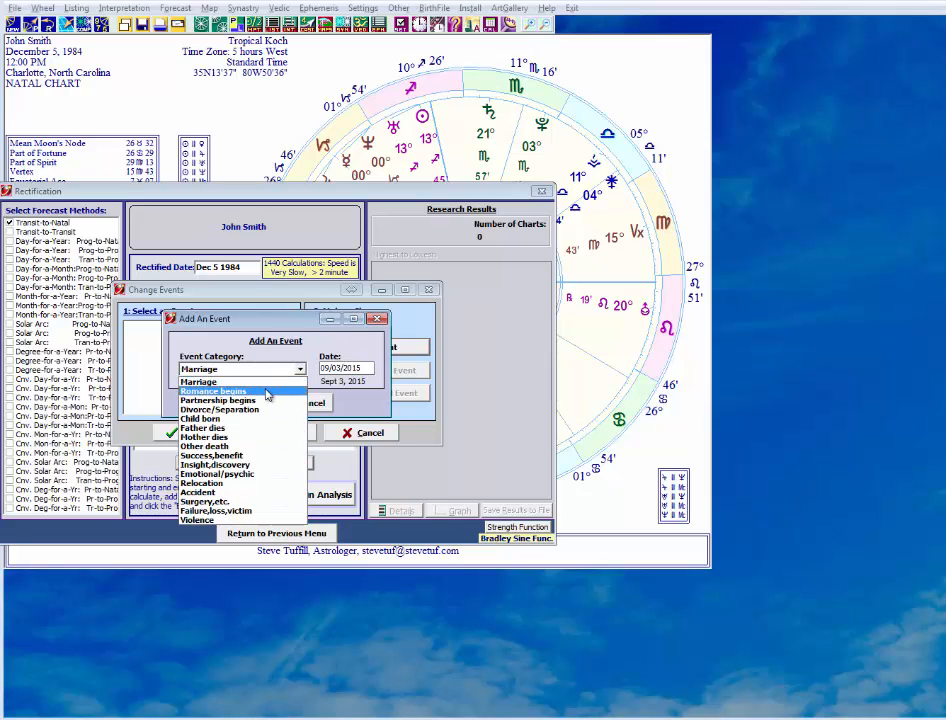
pyautogui.click(267, 395)
pyautogui.hotkey('alt', 'Tab')
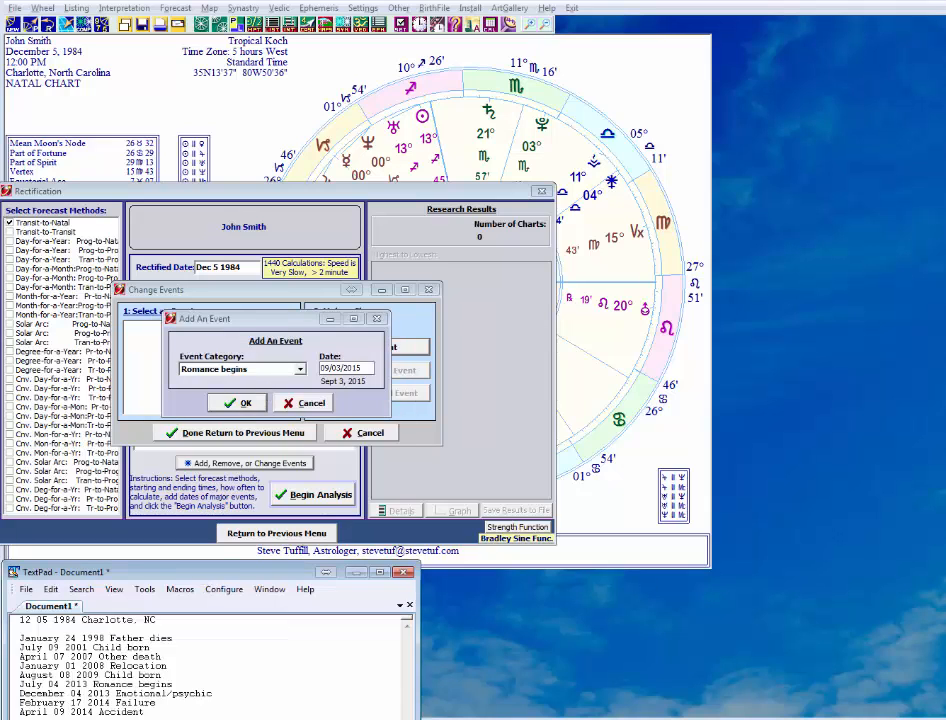
pyautogui.hotkey('alt', 'Tab')
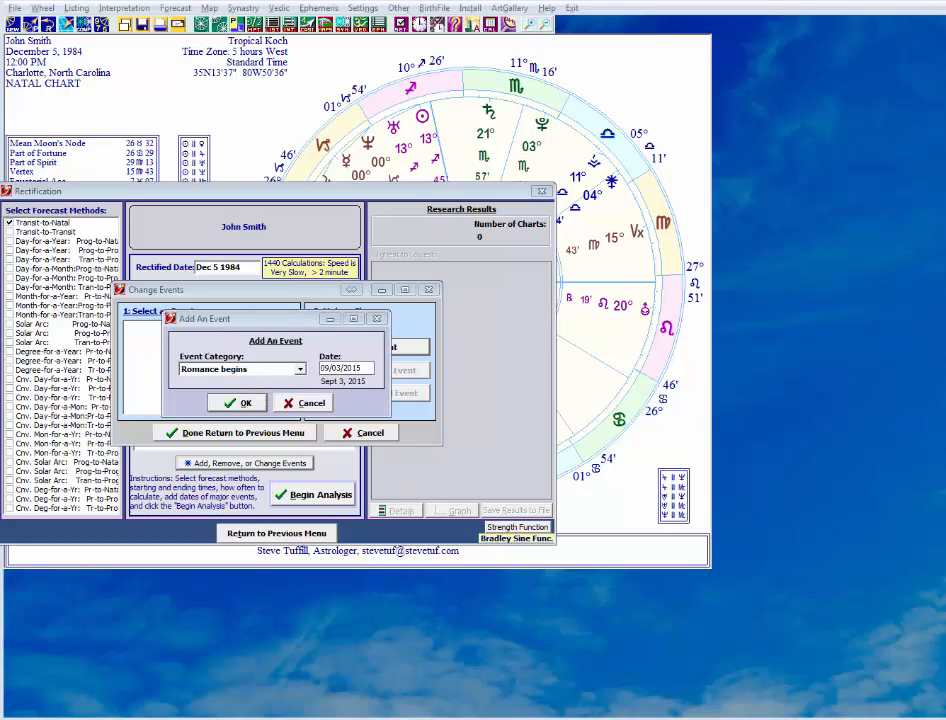
pyautogui.click(268, 370)
pyautogui.click(258, 433)
pyautogui.moveTo(367, 367); pyautogui.dragTo(303, 369)
pyautogui.write('01/')
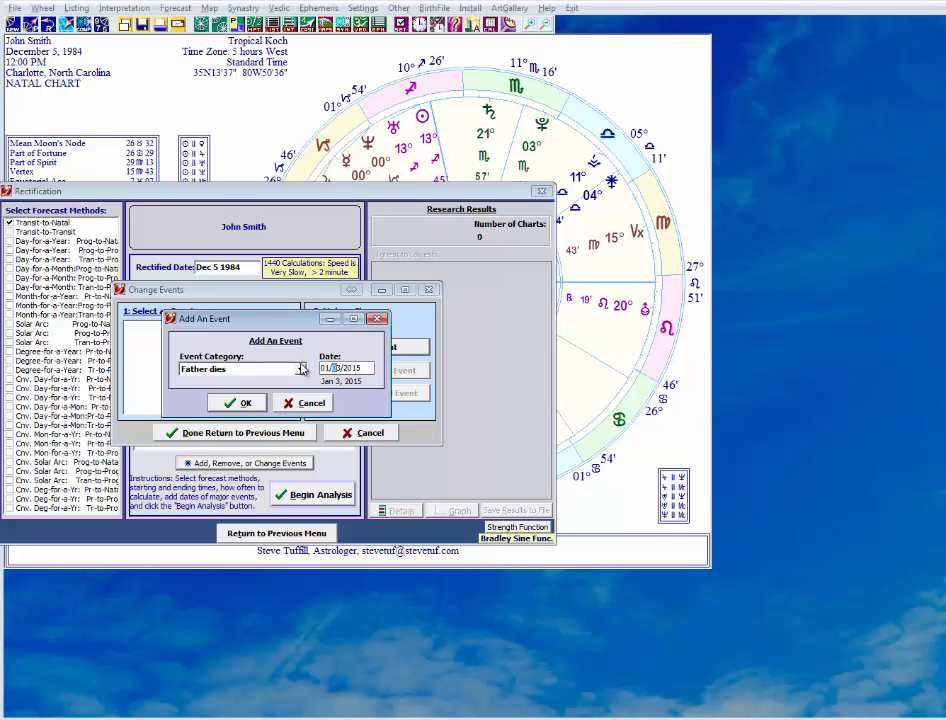
pyautogui.write('24/1998')
pyautogui.click(243, 402)
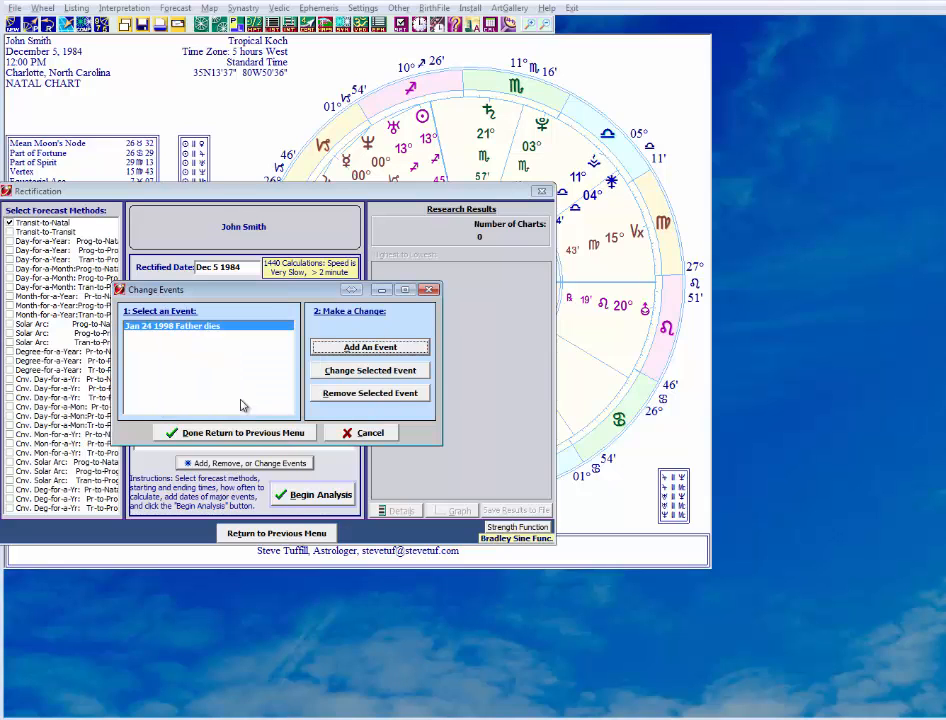
# Add a Child born event using the first child's birth date from the notes.
pyautogui.click(351, 350)
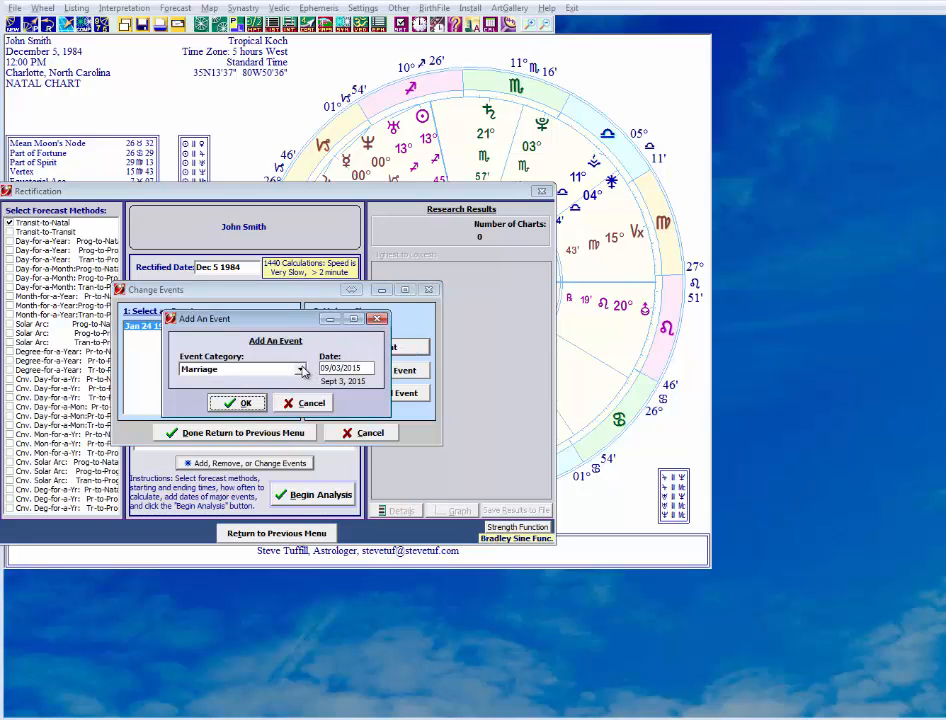
pyautogui.click(300, 370)
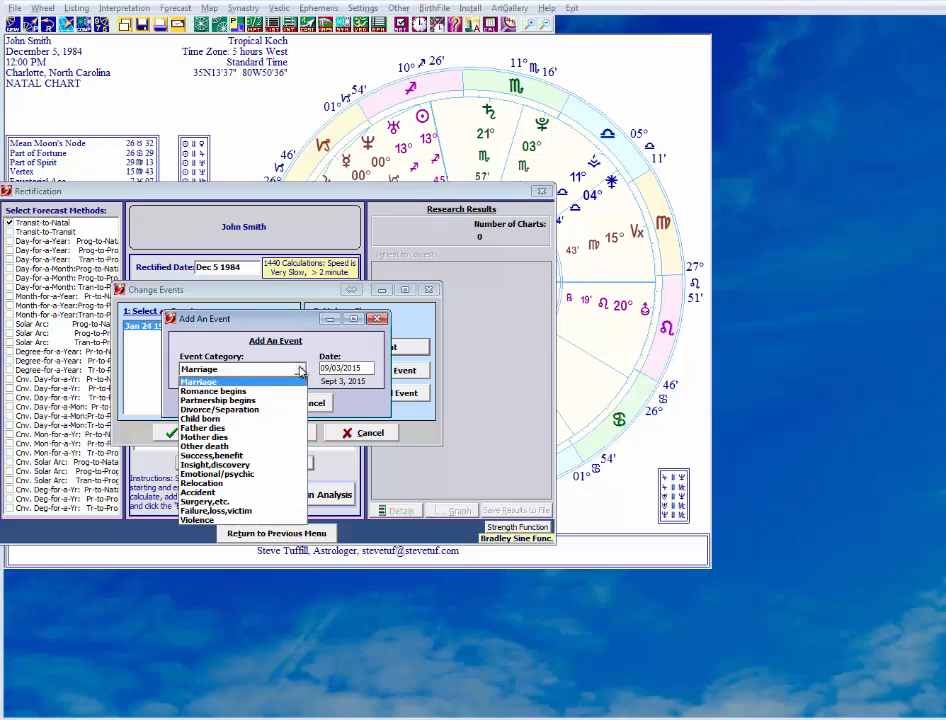
pyautogui.click(234, 430)
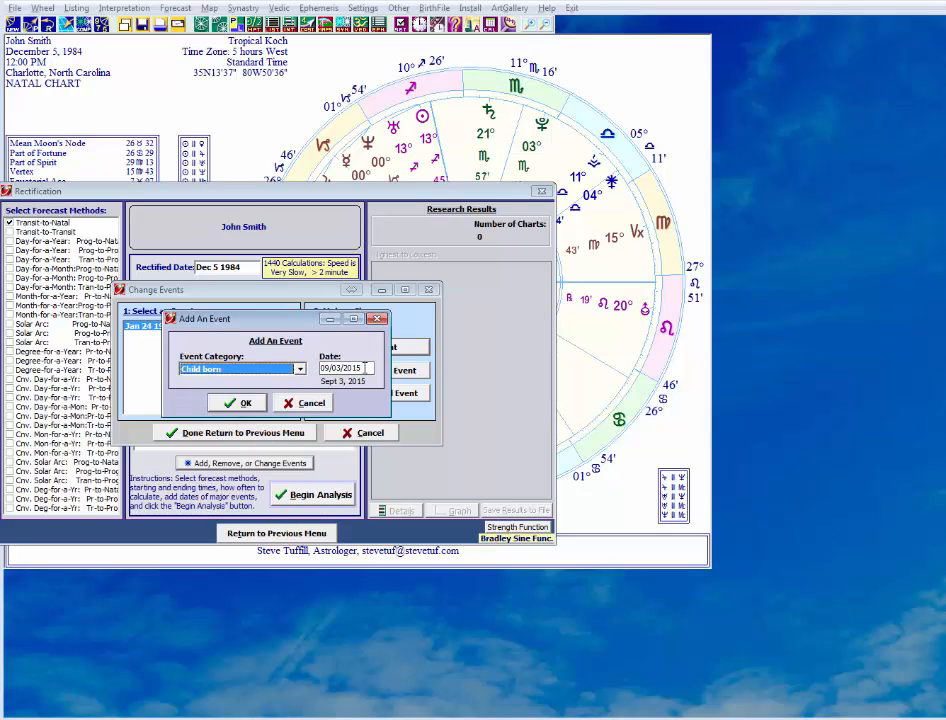
pyautogui.click(368, 368)
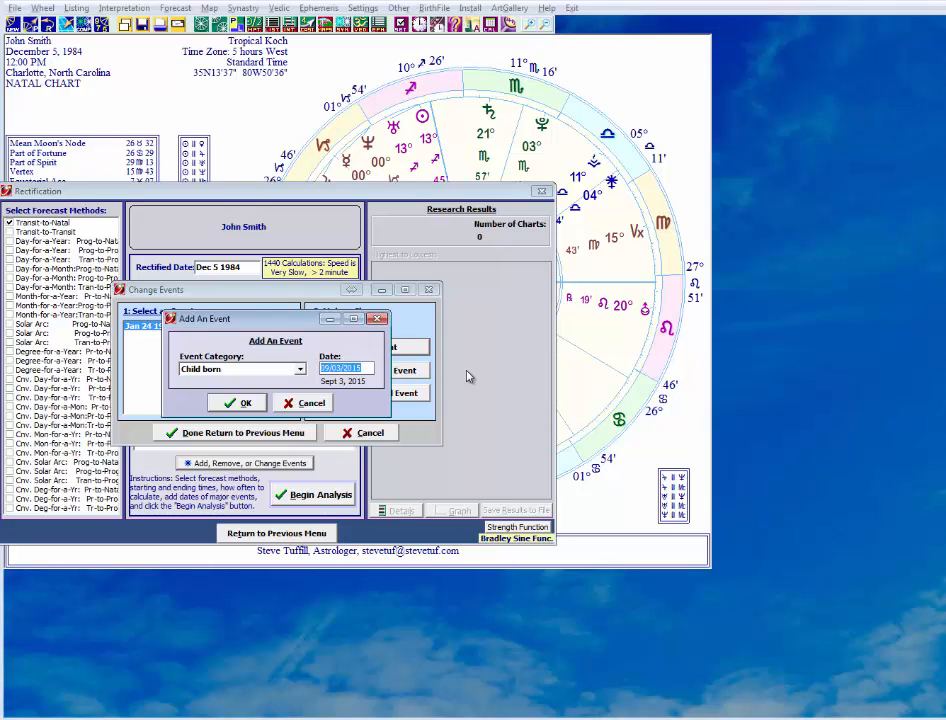
pyautogui.write('07/09/2001')
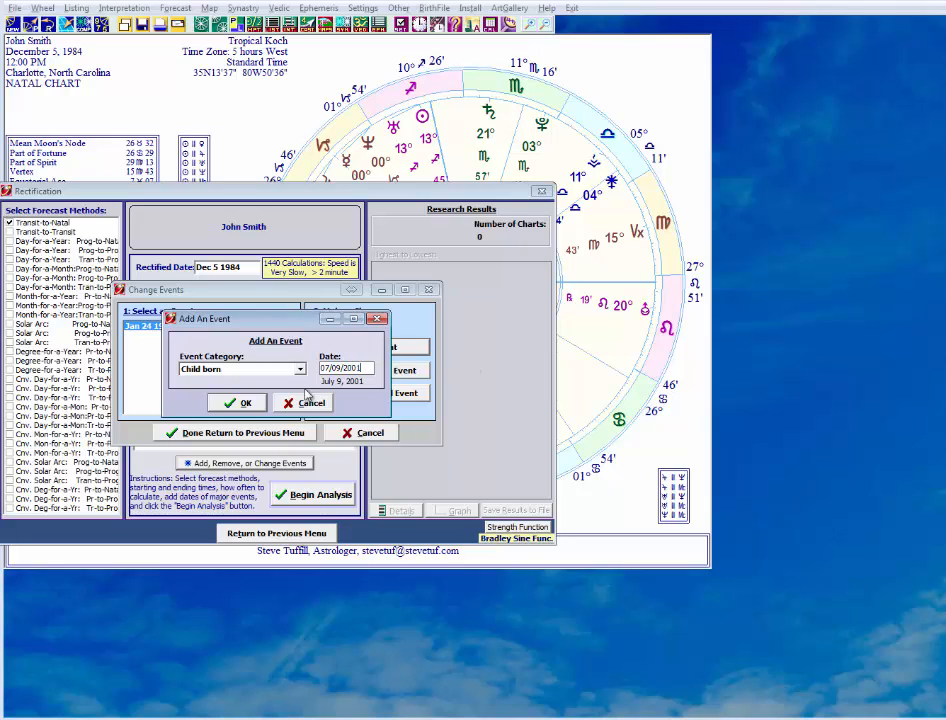
pyautogui.click(245, 402)
# Add an Other death event dated 04/07/2007.
pyautogui.click(348, 348)
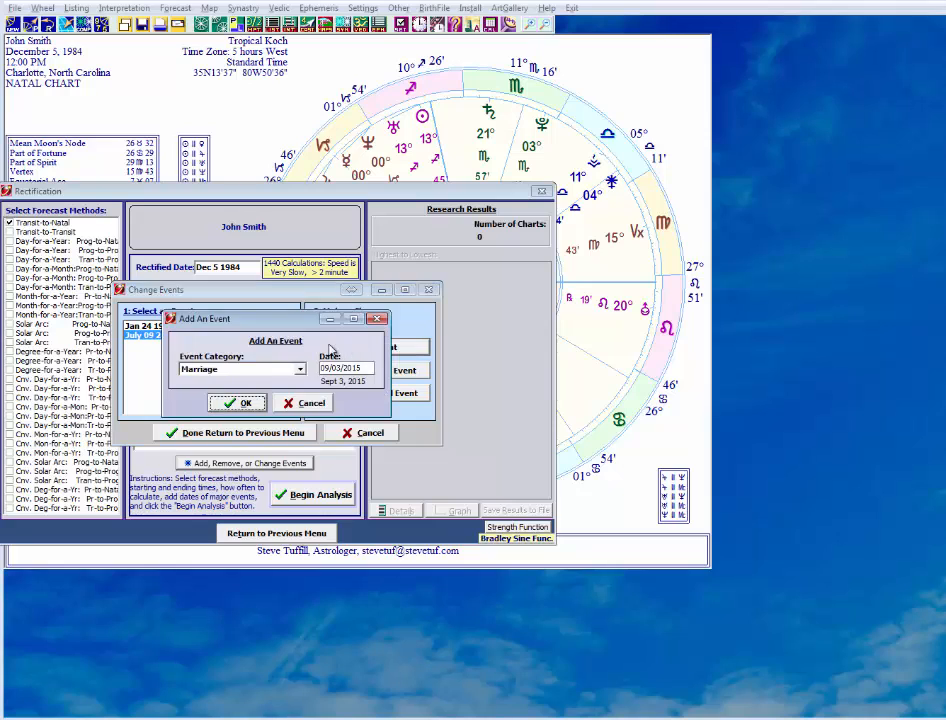
pyautogui.click(300, 370)
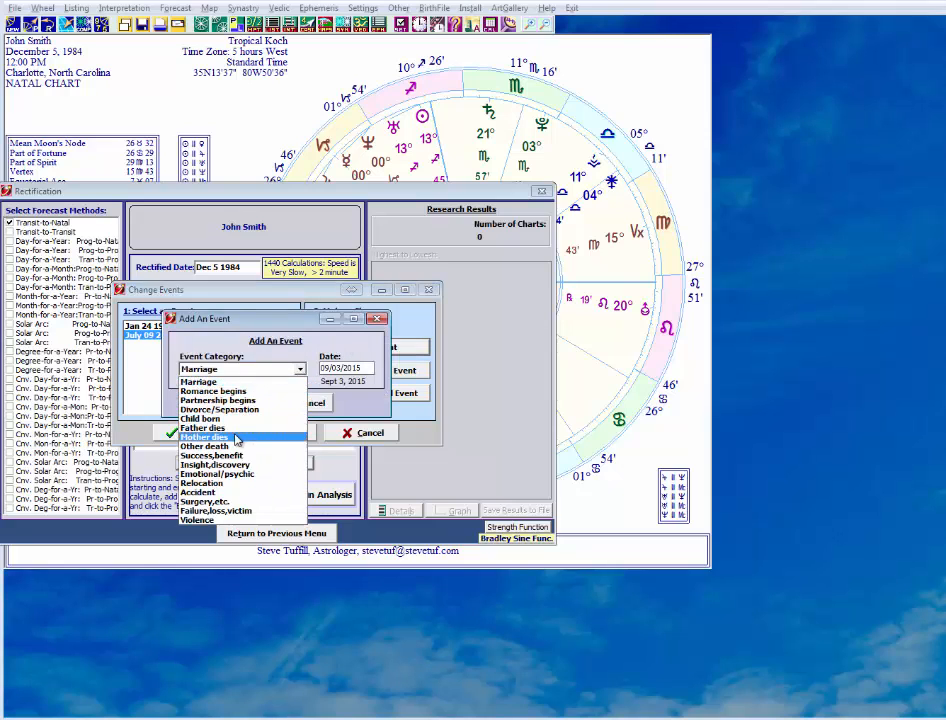
pyautogui.click(224, 450)
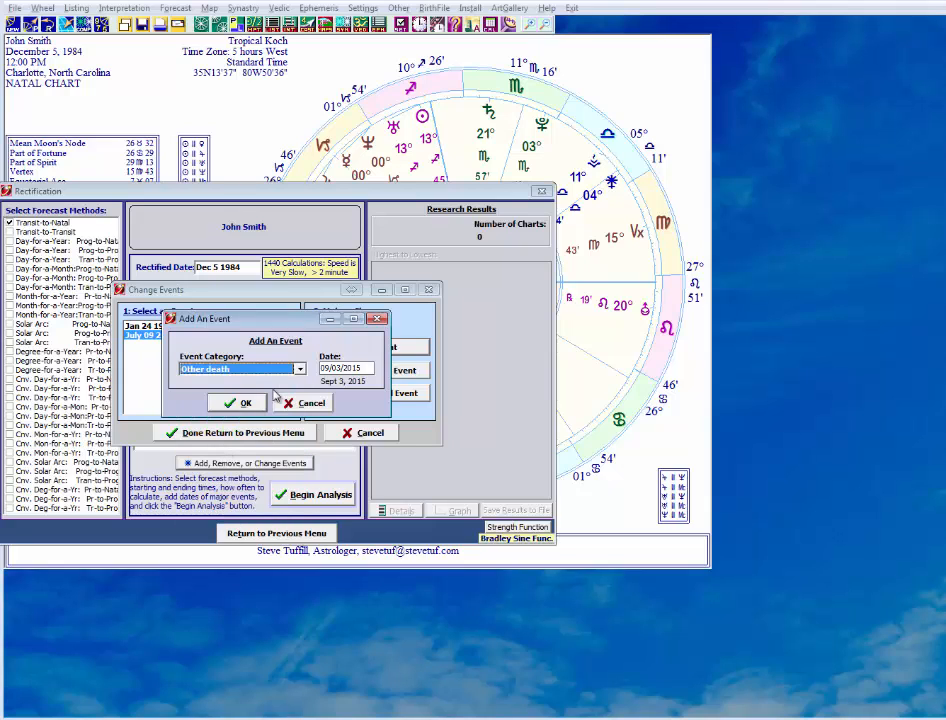
pyautogui.press('Tab')
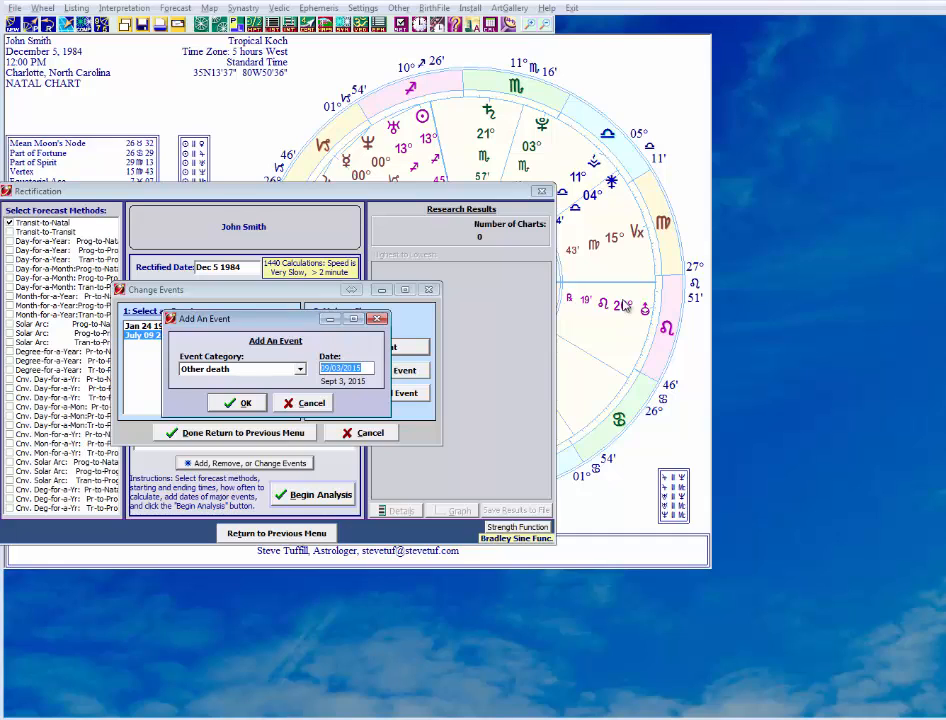
pyautogui.write('04/07/2007')
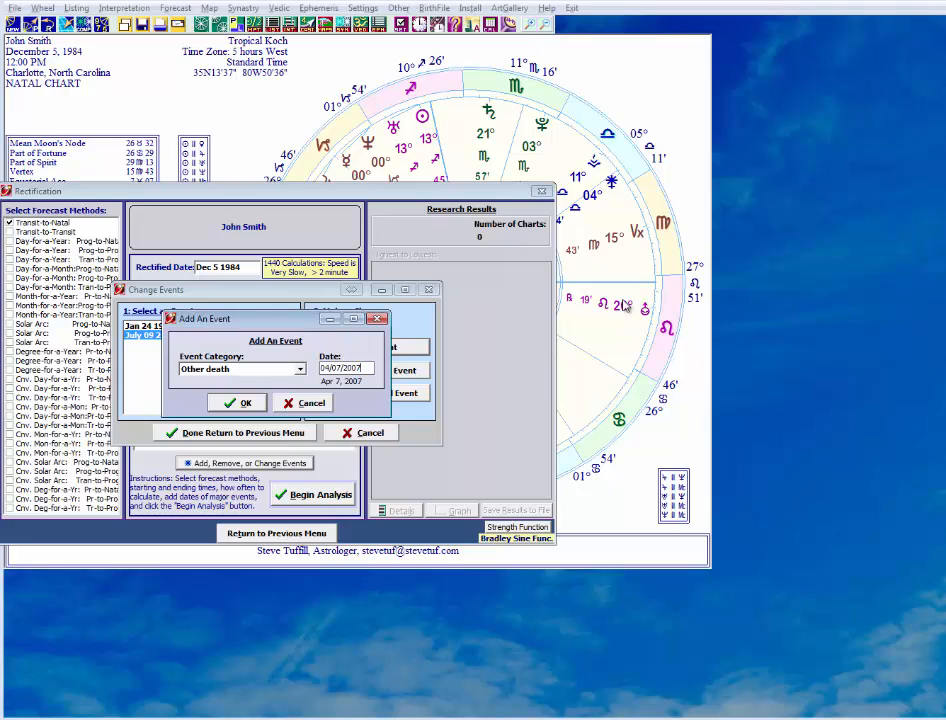
pyautogui.click(238, 404)
# Add a Relocation event dated 01/01/2008.
pyautogui.click(370, 347)
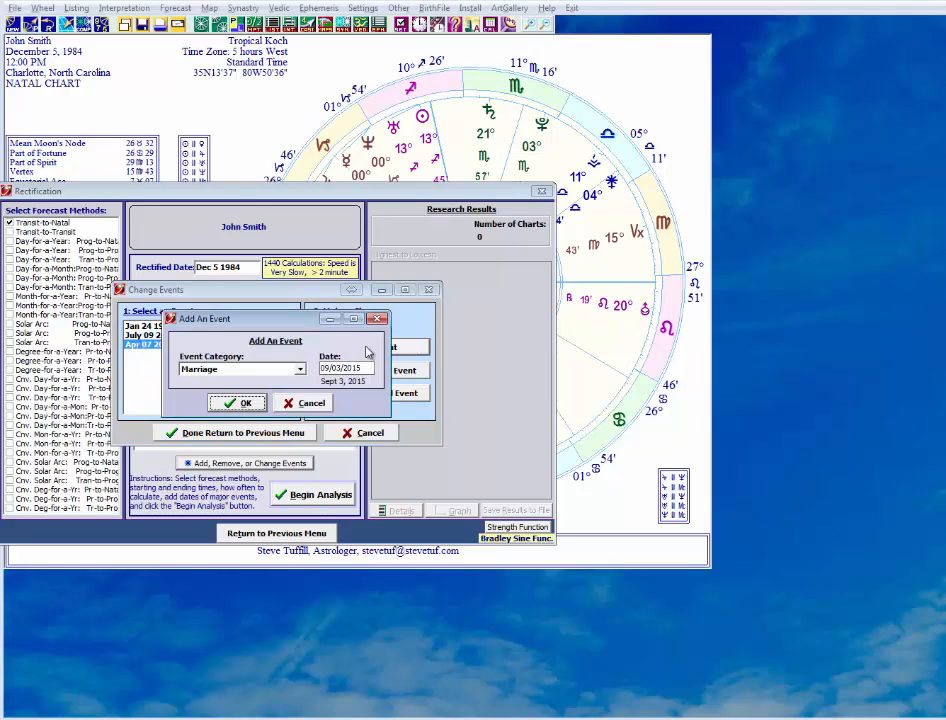
pyautogui.click(299, 369)
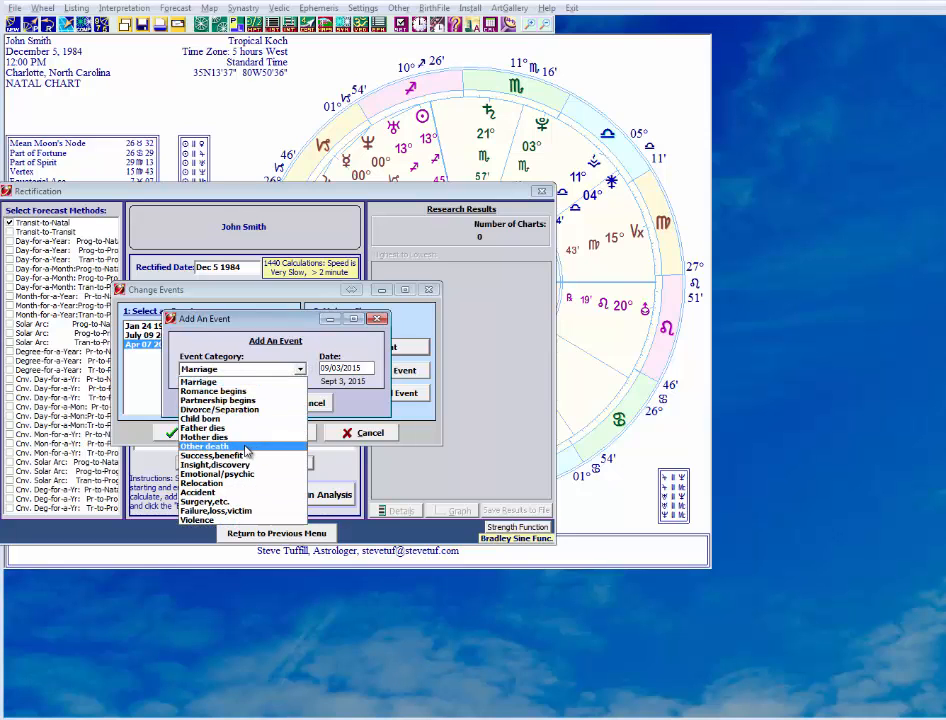
pyautogui.click(231, 485)
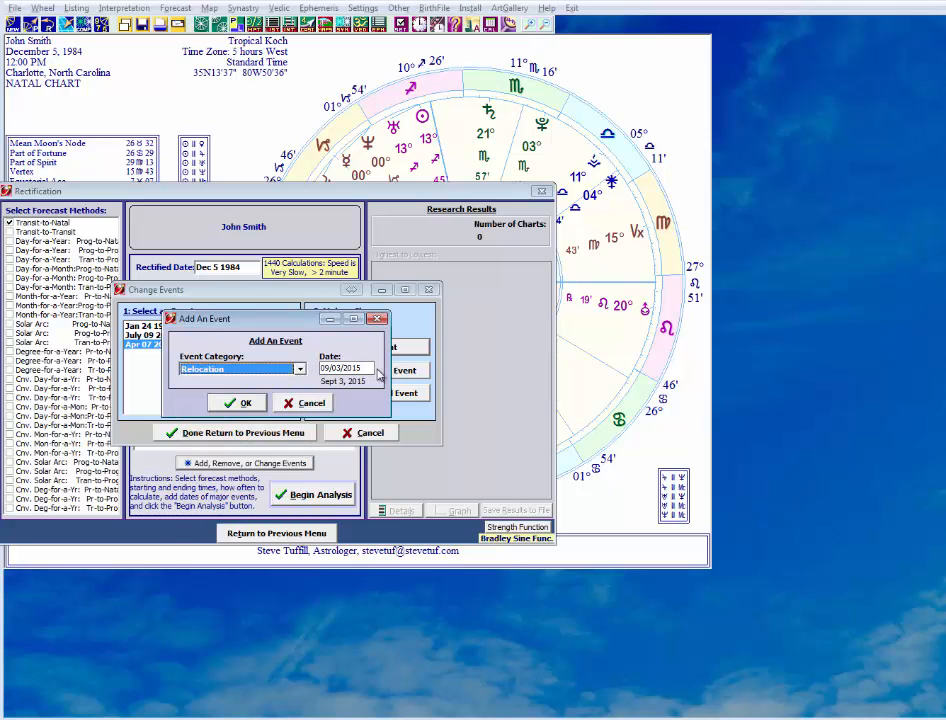
pyautogui.press('Tab')
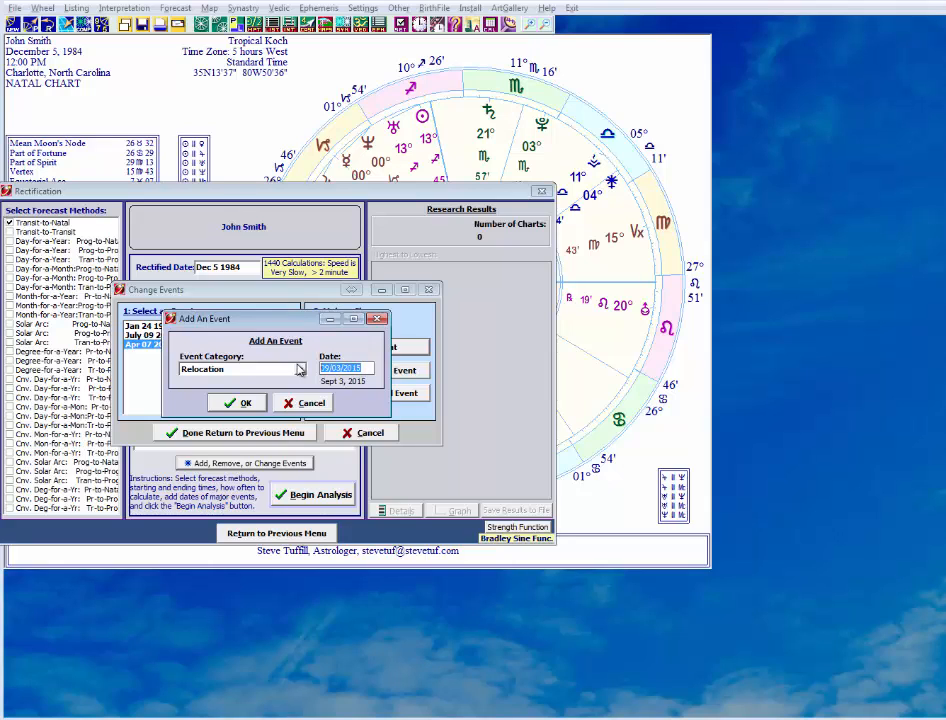
pyautogui.write('01/01/2008')
pyautogui.click(245, 403)
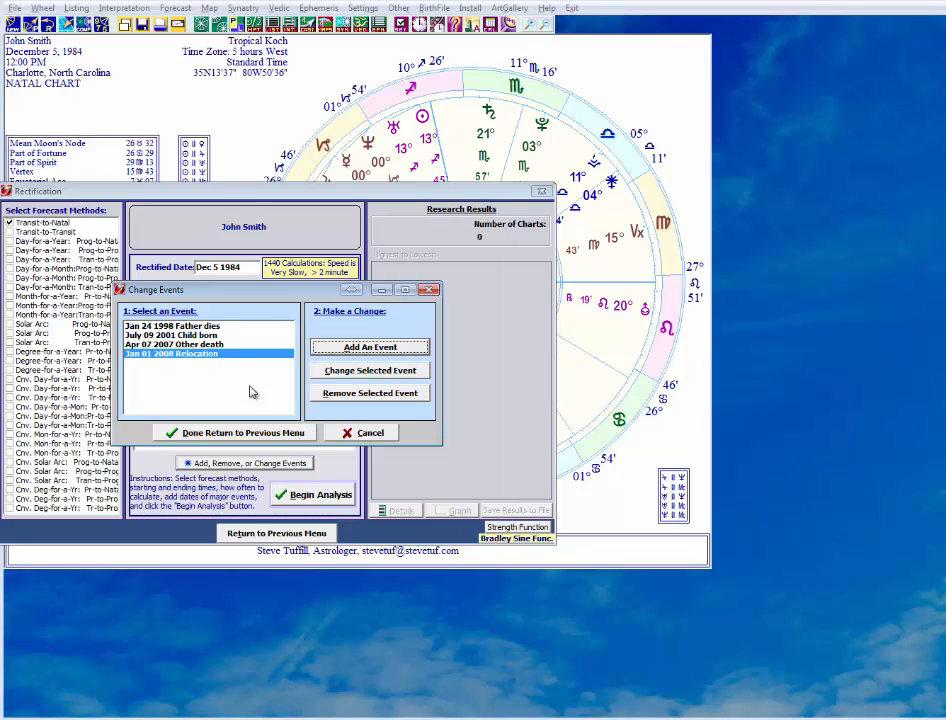
# Add another Child born event using the second child's birth date.
pyautogui.click(342, 350)
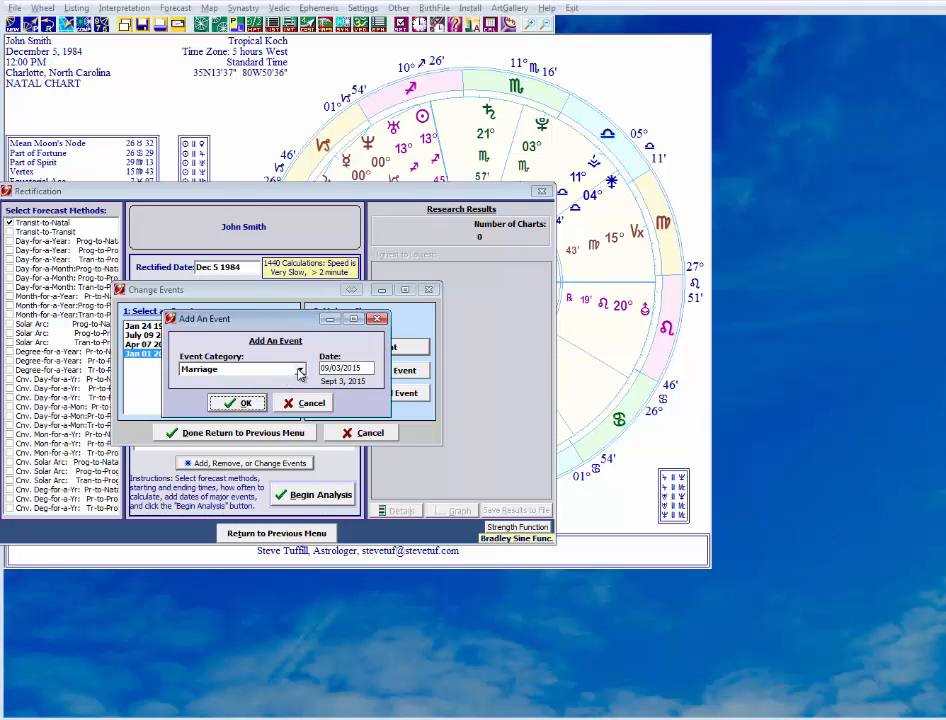
pyautogui.click(299, 372)
pyautogui.click(266, 424)
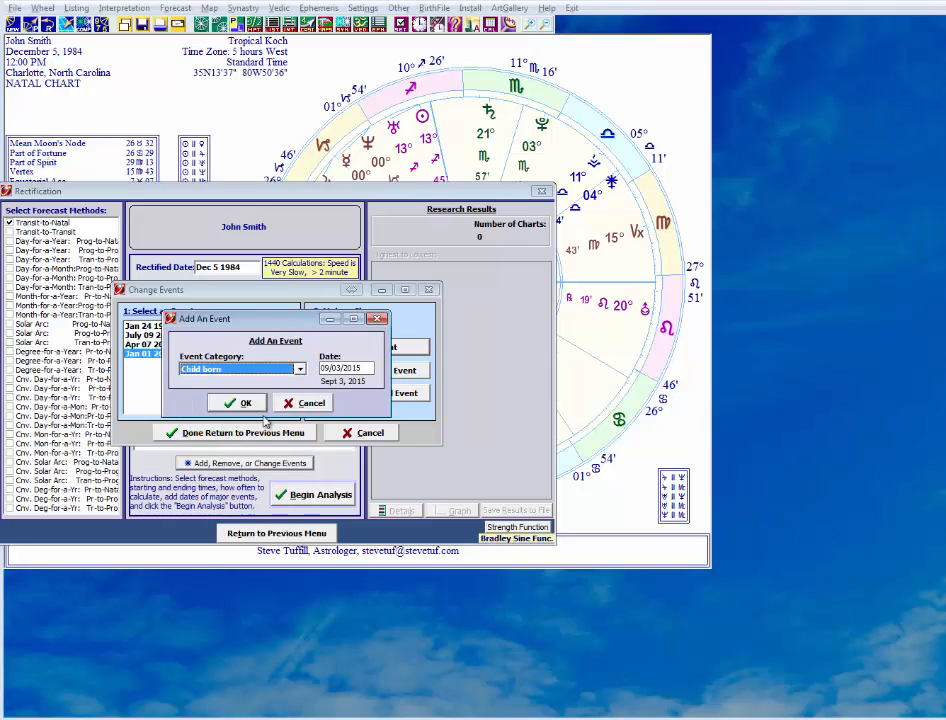
pyautogui.moveTo(300, 327); pyautogui.dragTo(473, 319)
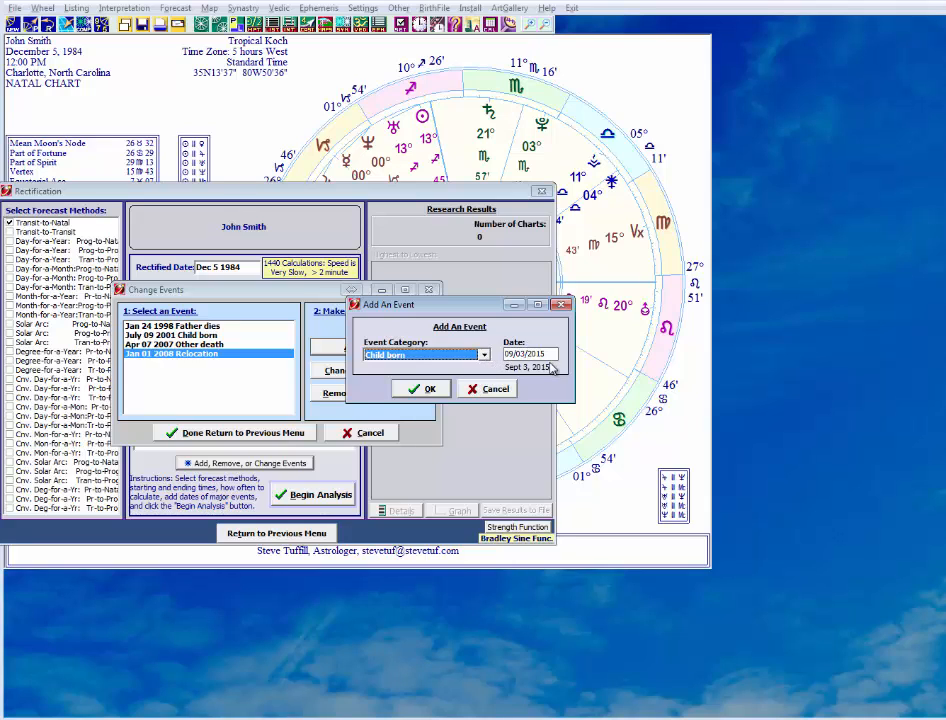
pyautogui.press('Tab')
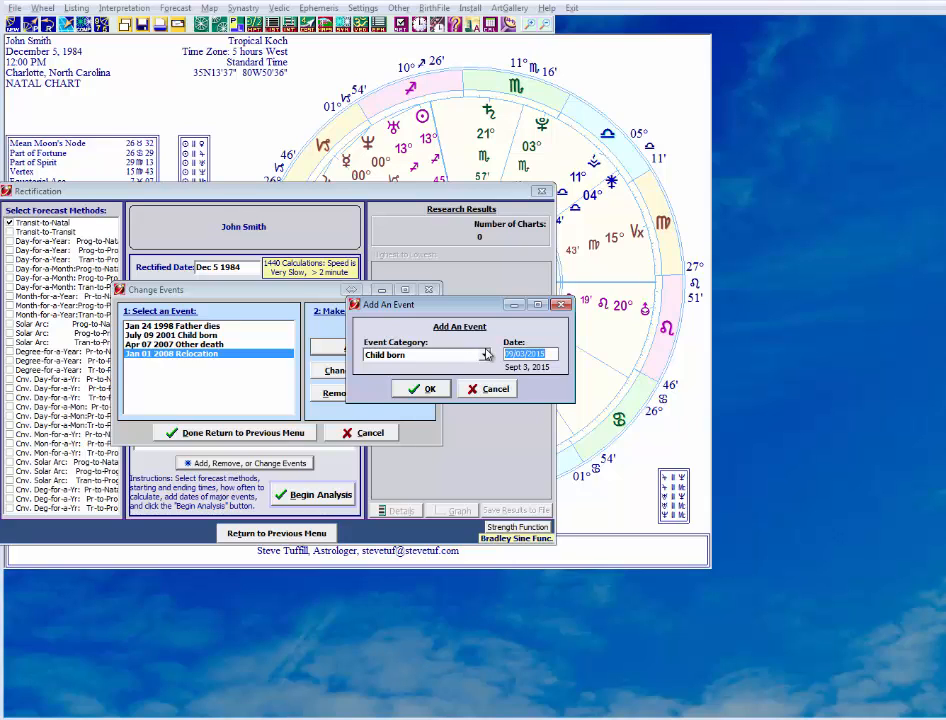
pyautogui.write('08/01/20')
pyautogui.moveTo(553, 355); pyautogui.dragTo(489, 360)
pyautogui.write('08082015')
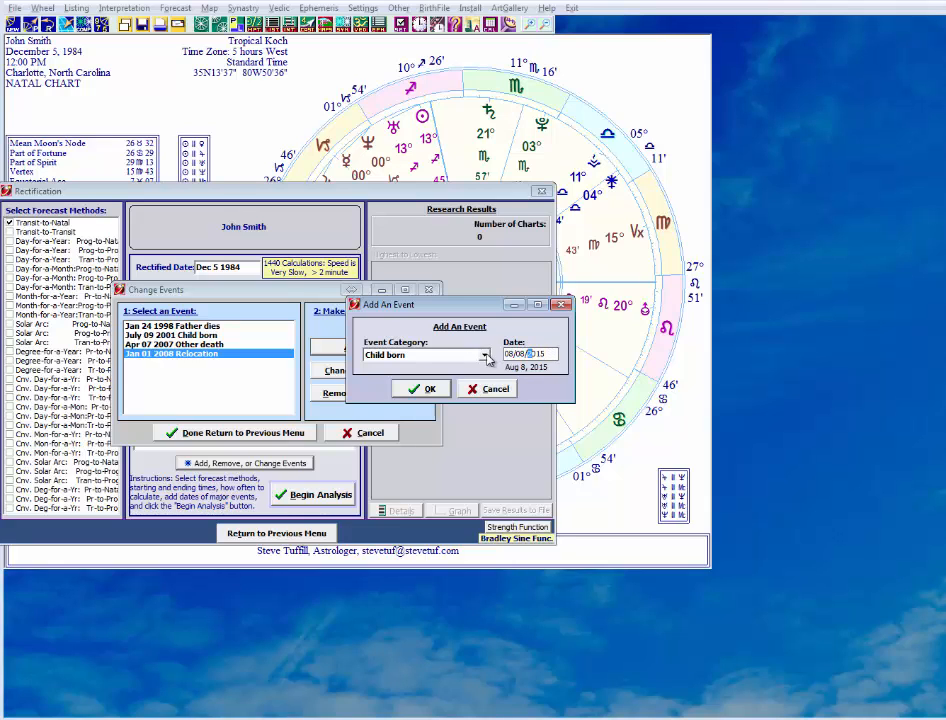
pyautogui.write('009')
pyautogui.click(421, 388)
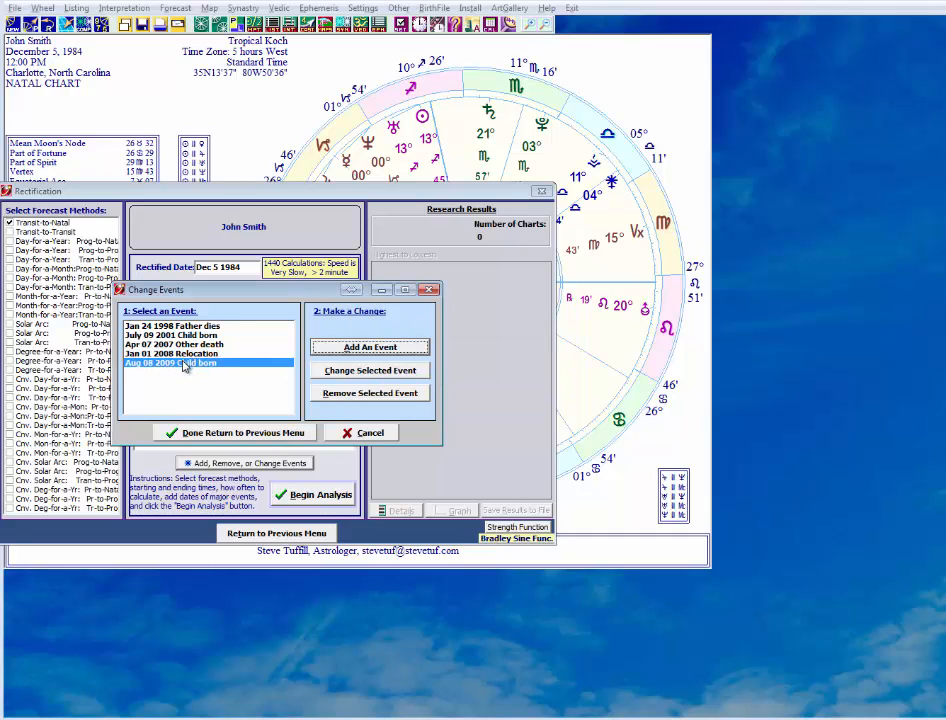
# Add a Romance begins event dated 07/04/2013 to the personal events.
pyautogui.click(345, 348)
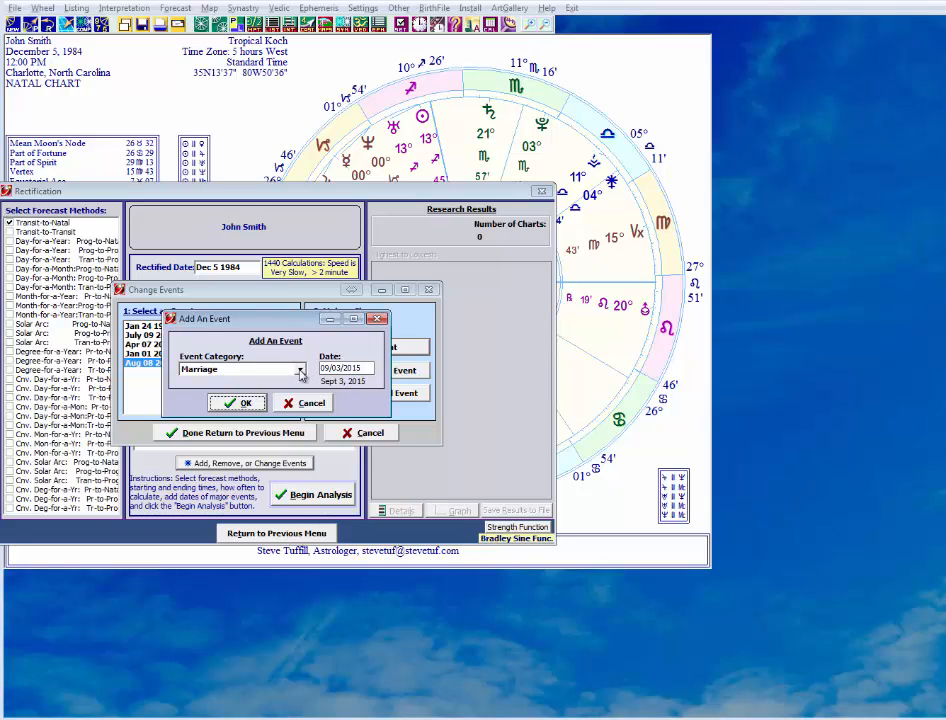
pyautogui.click(300, 370)
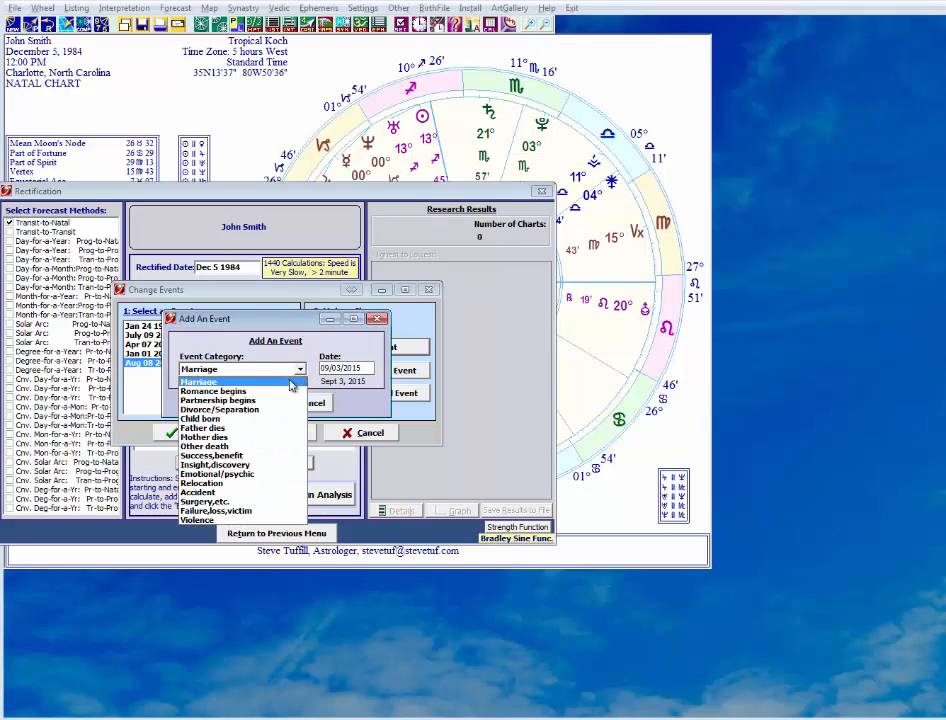
pyautogui.click(230, 391)
pyautogui.moveTo(356, 368); pyautogui.dragTo(321, 370)
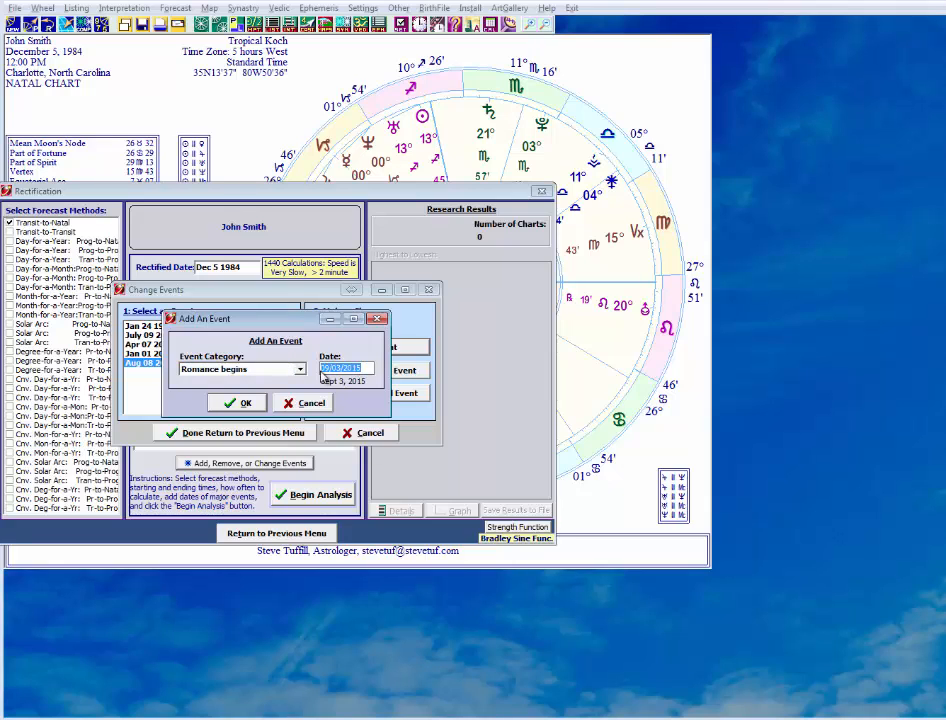
pyautogui.write('07/04')
pyautogui.click(240, 402)
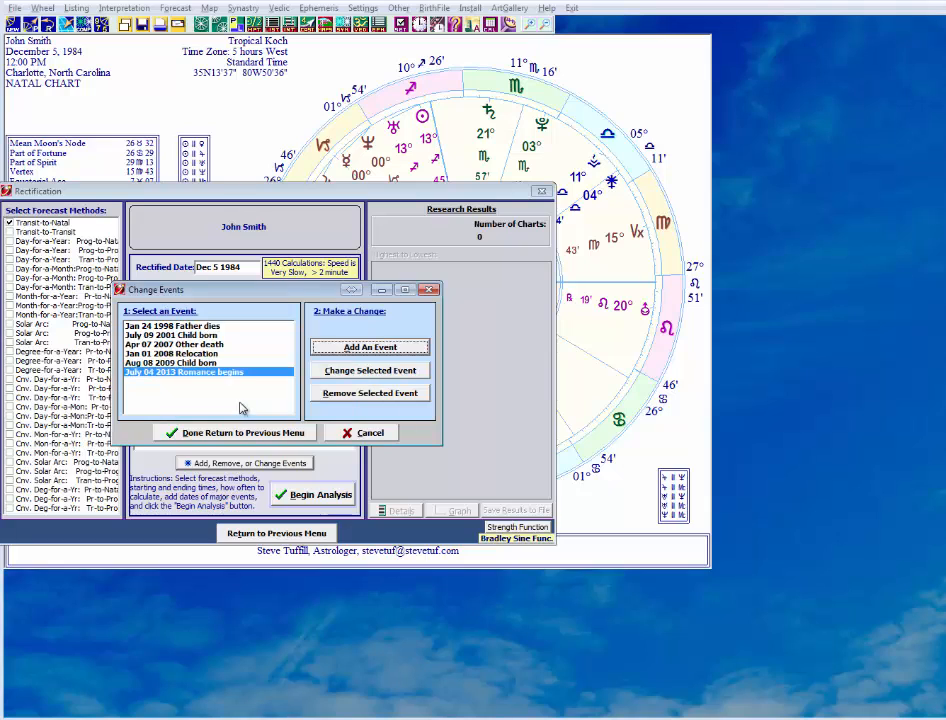
# Add an Emotional/psychic event dated 12/04/2013 to the personal events.
pyautogui.click(334, 350)
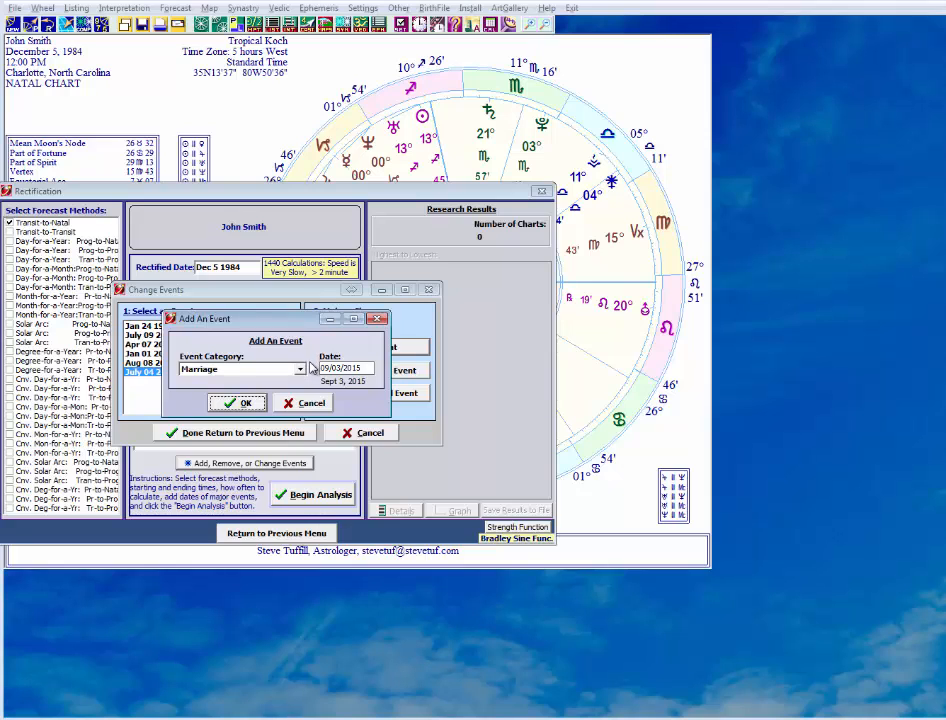
pyautogui.click(299, 369)
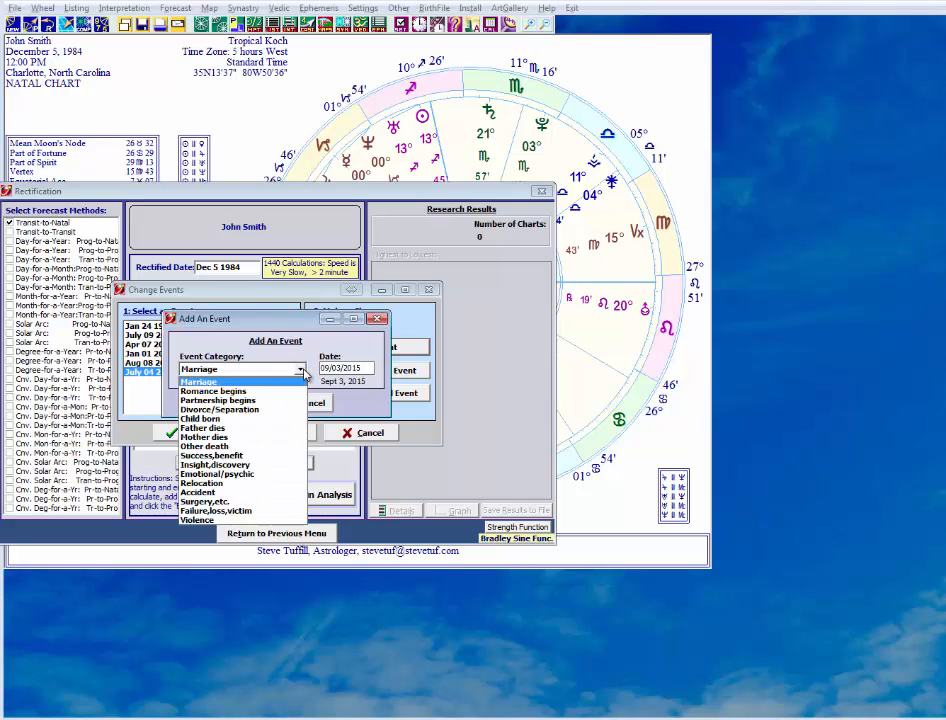
pyautogui.click(290, 474)
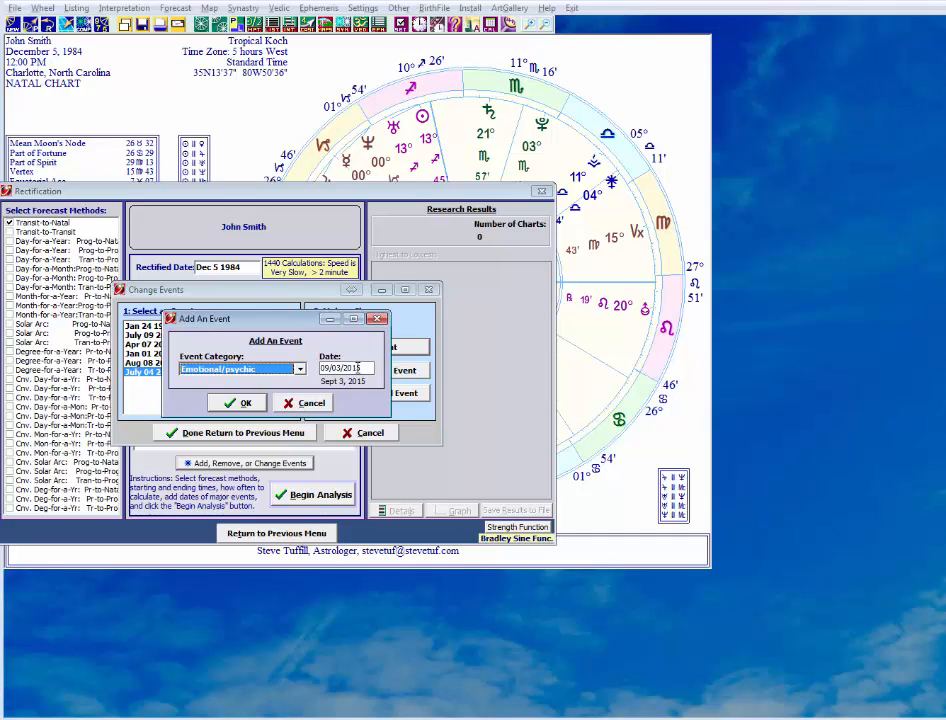
pyautogui.press('Tab')
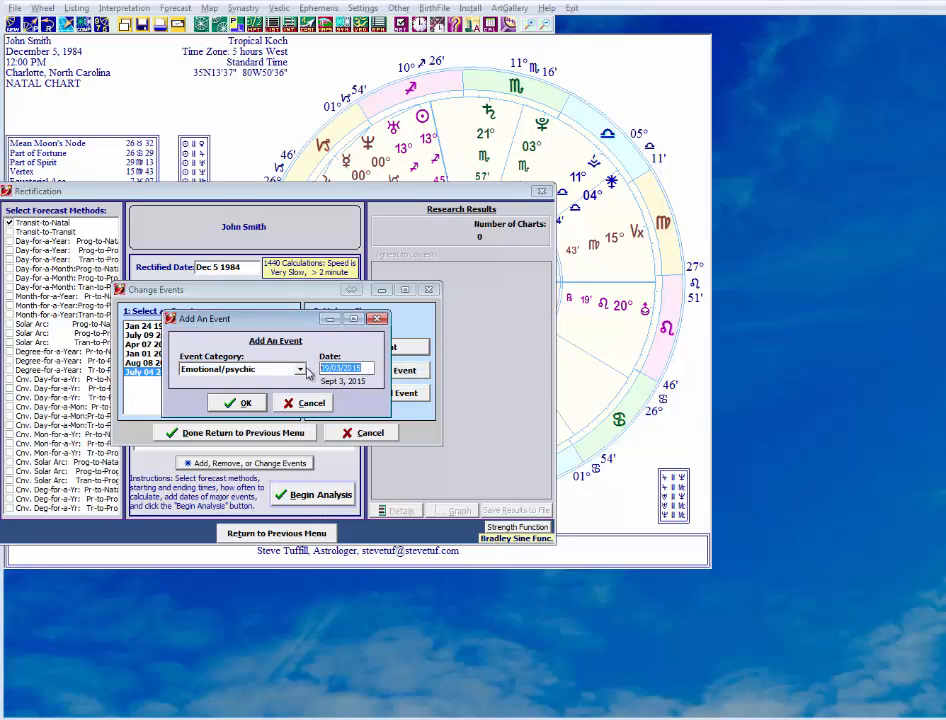
pyautogui.write('12')
pyautogui.click(245, 402)
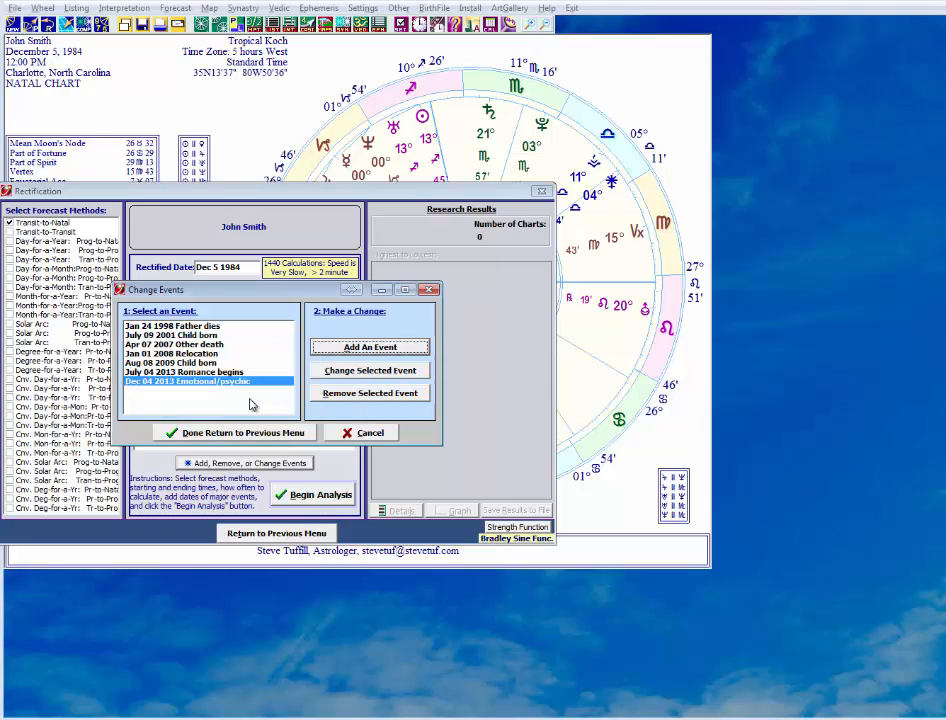
# Add a Failure,loss,victim event dated 02/17/2014 to the personal events.
pyautogui.click(355, 347)
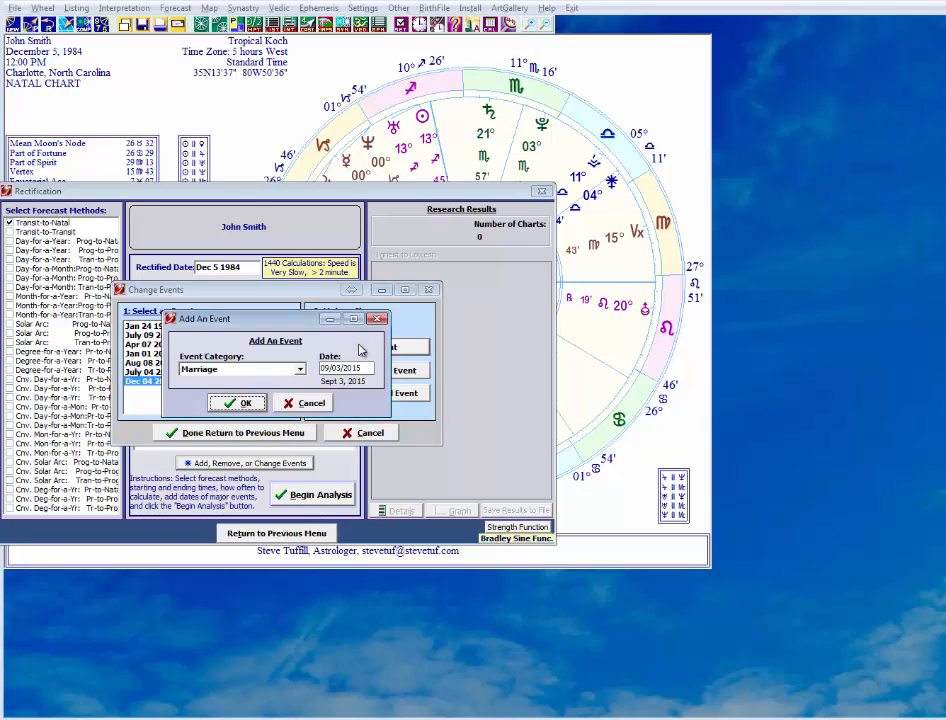
pyautogui.click(298, 370)
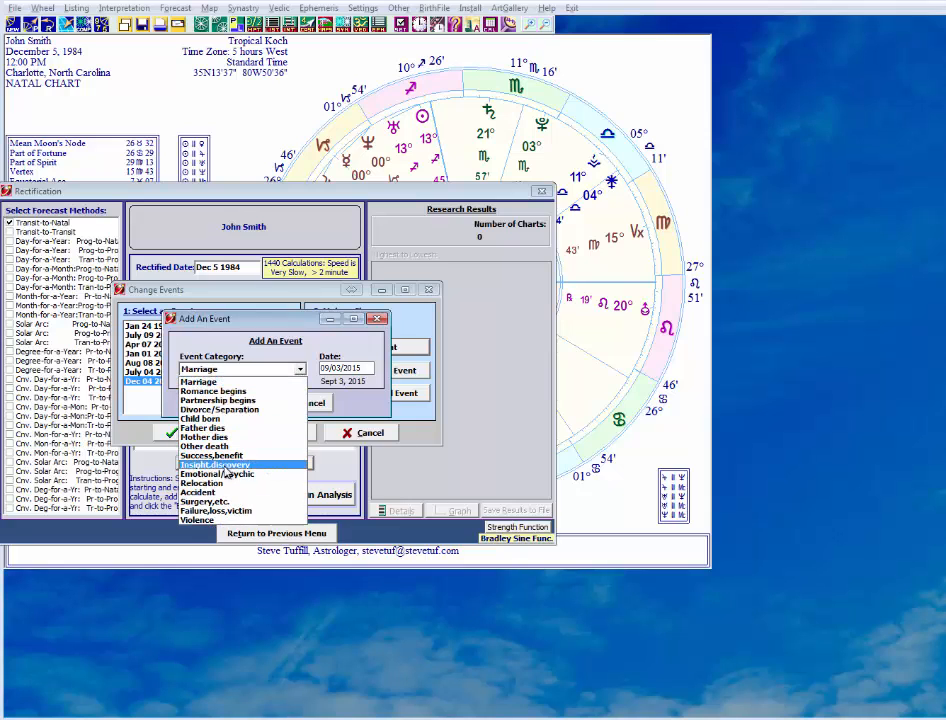
pyautogui.click(225, 510)
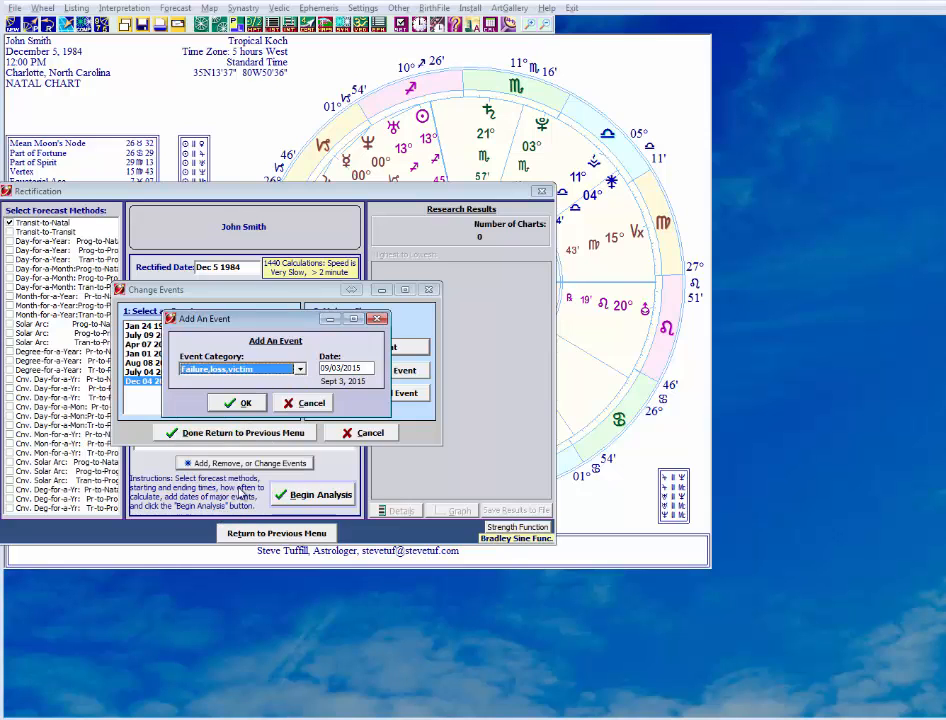
pyautogui.press('Tab')
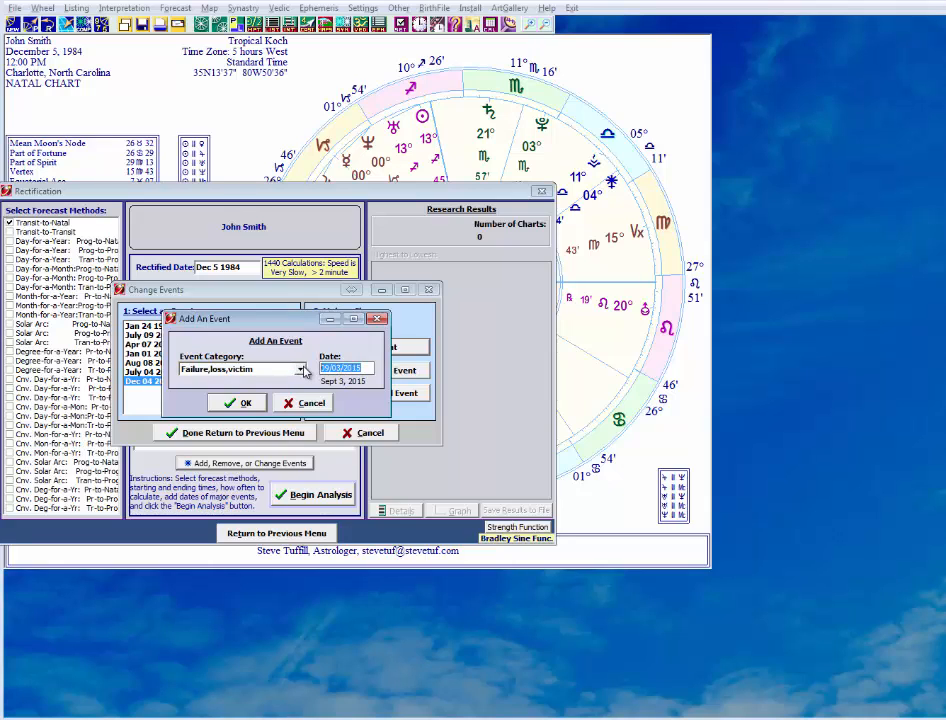
pyautogui.write('0217')
pyautogui.click(240, 403)
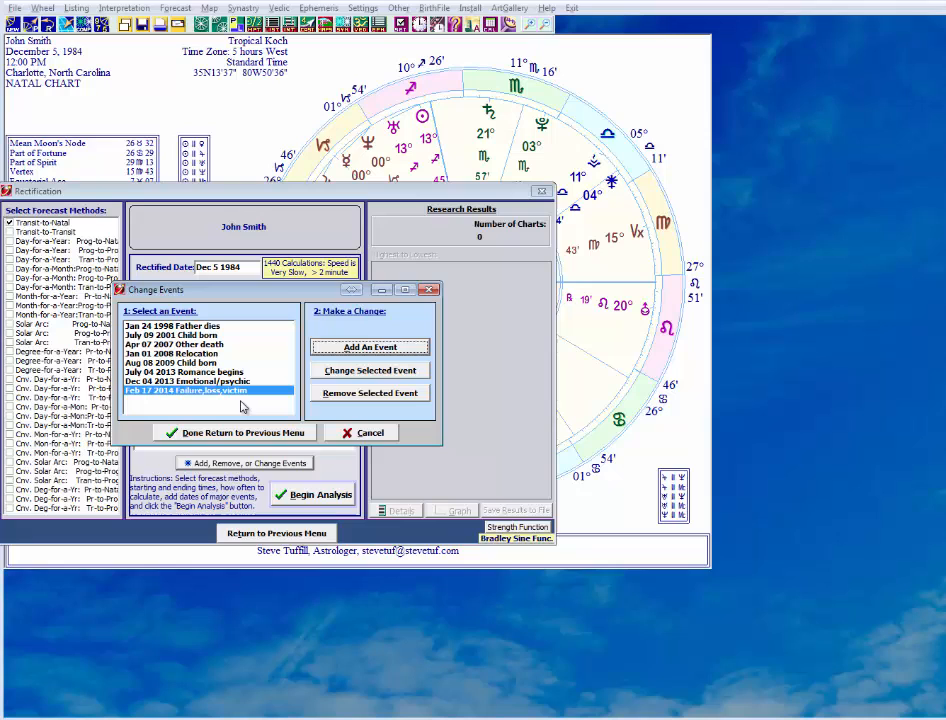
# Add an Accident event dated 04/09/2014 to the personal events.
pyautogui.click(364, 348)
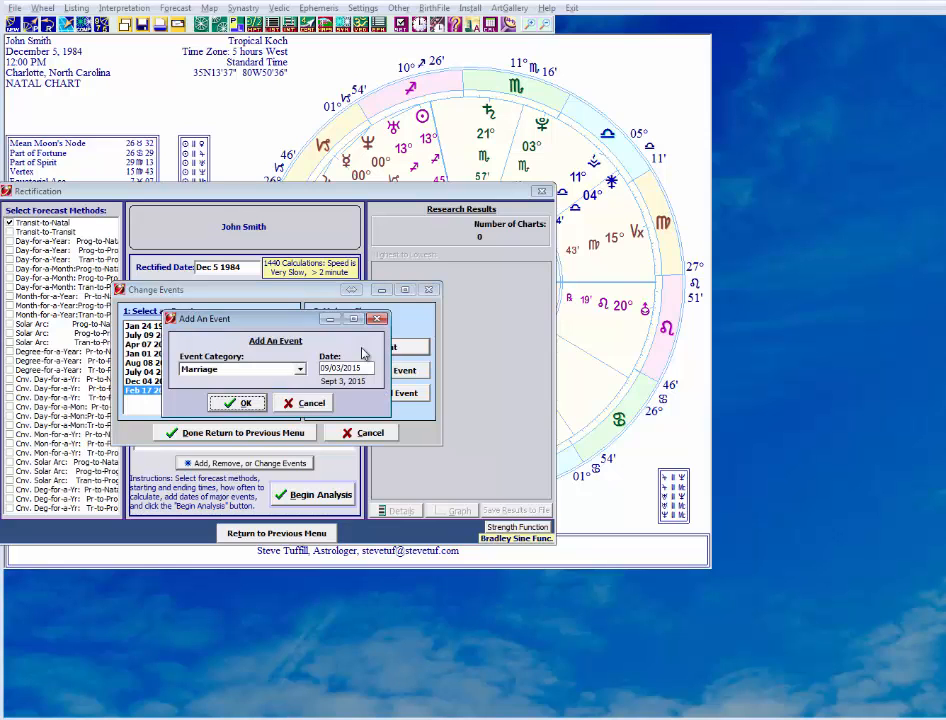
pyautogui.click(298, 369)
pyautogui.click(263, 492)
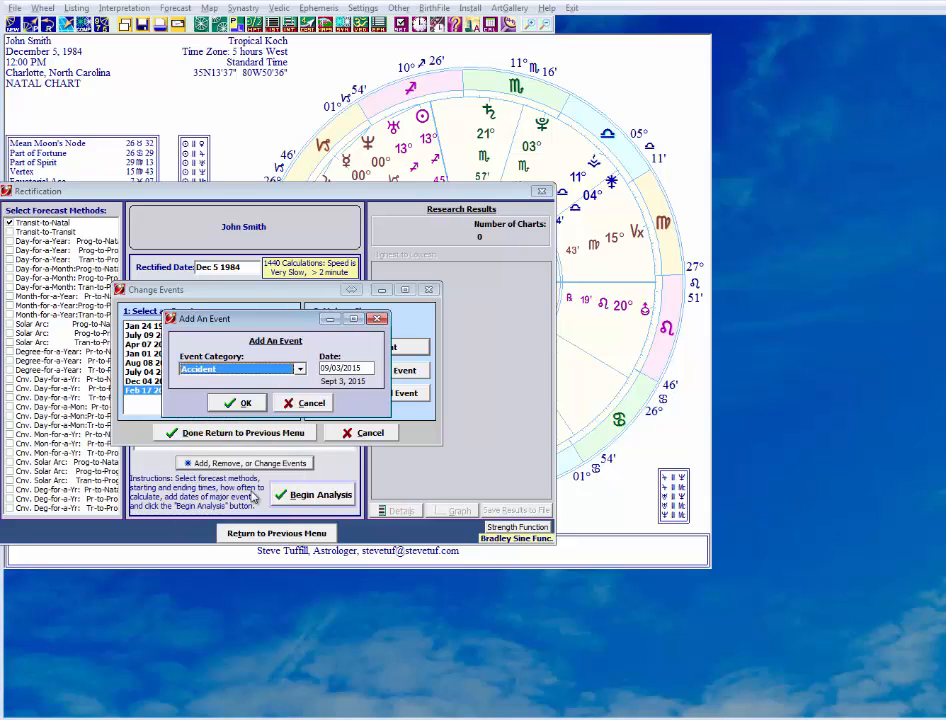
pyautogui.click(313, 369)
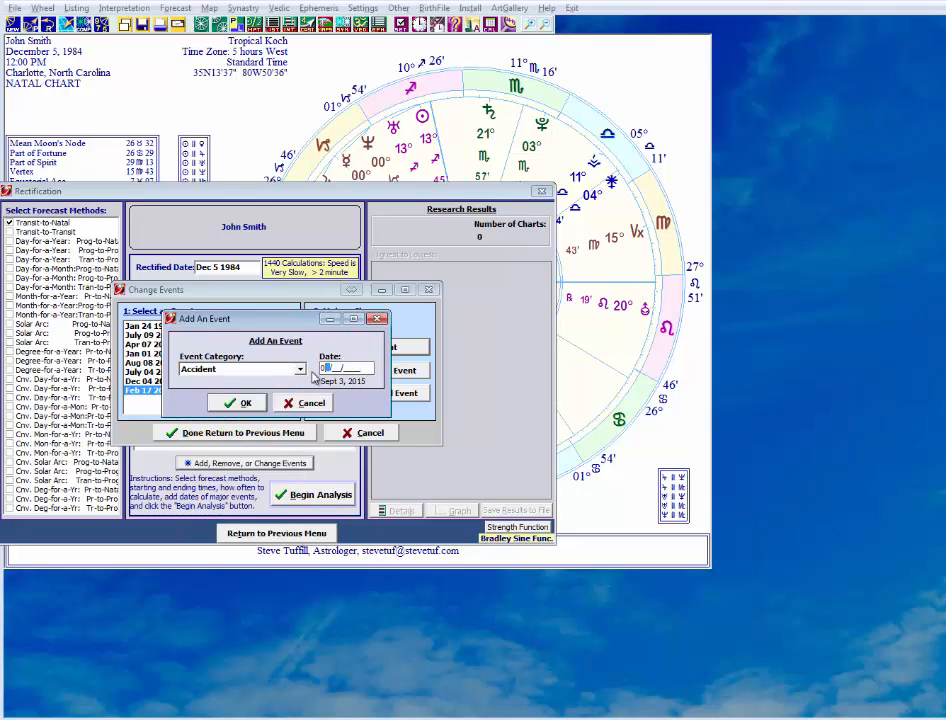
pyautogui.write('04/09/2014')
pyautogui.click(243, 403)
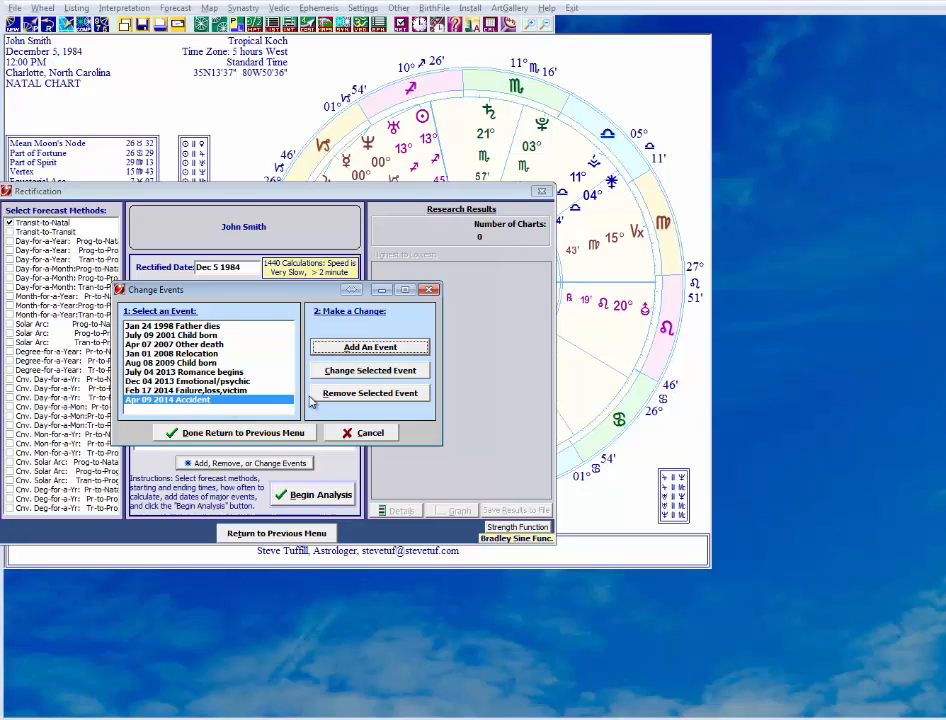
# Save the new personal events and start the rectification analysis with them.
pyautogui.click(272, 435)
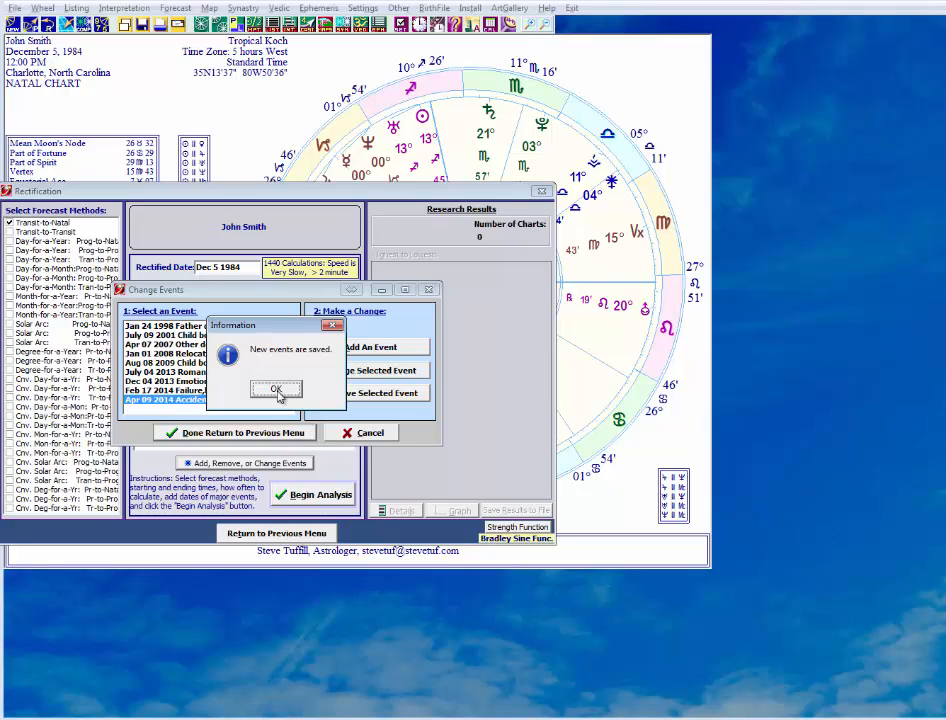
pyautogui.click(277, 391)
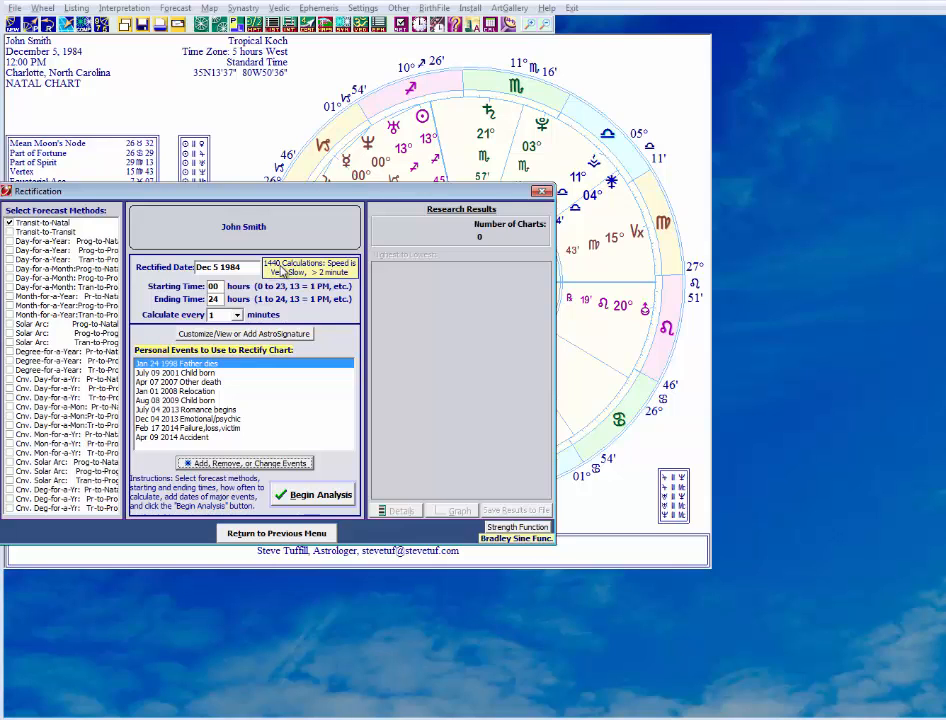
pyautogui.click(318, 500)
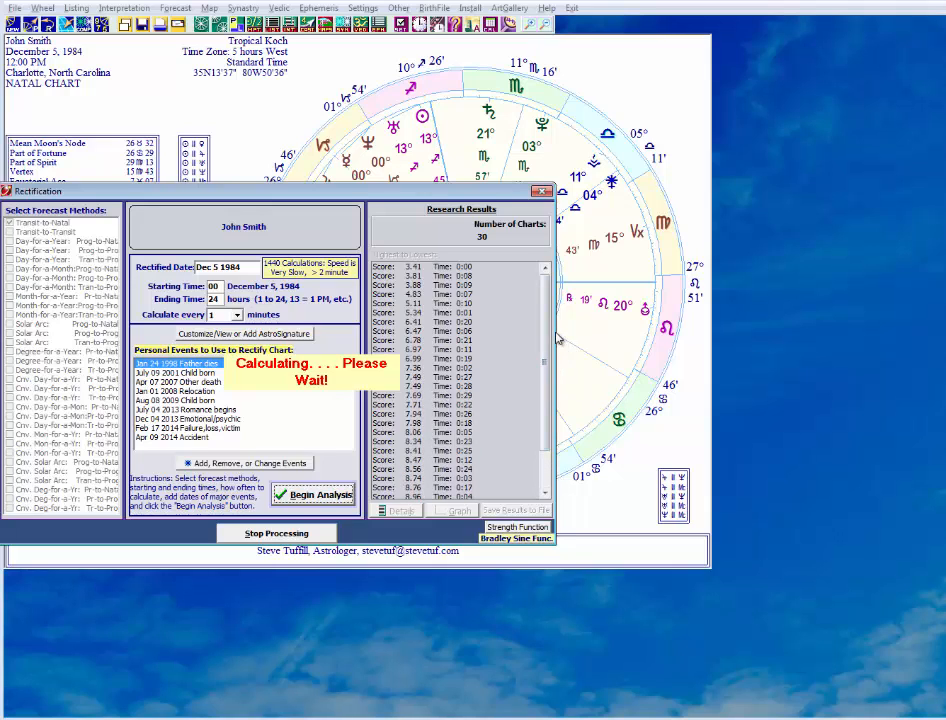
# Examine the scores and candidate birth times in the research results from lowest to highest while the analysis runs.
pyautogui.moveTo(545, 318); pyautogui.dragTo(545, 372)
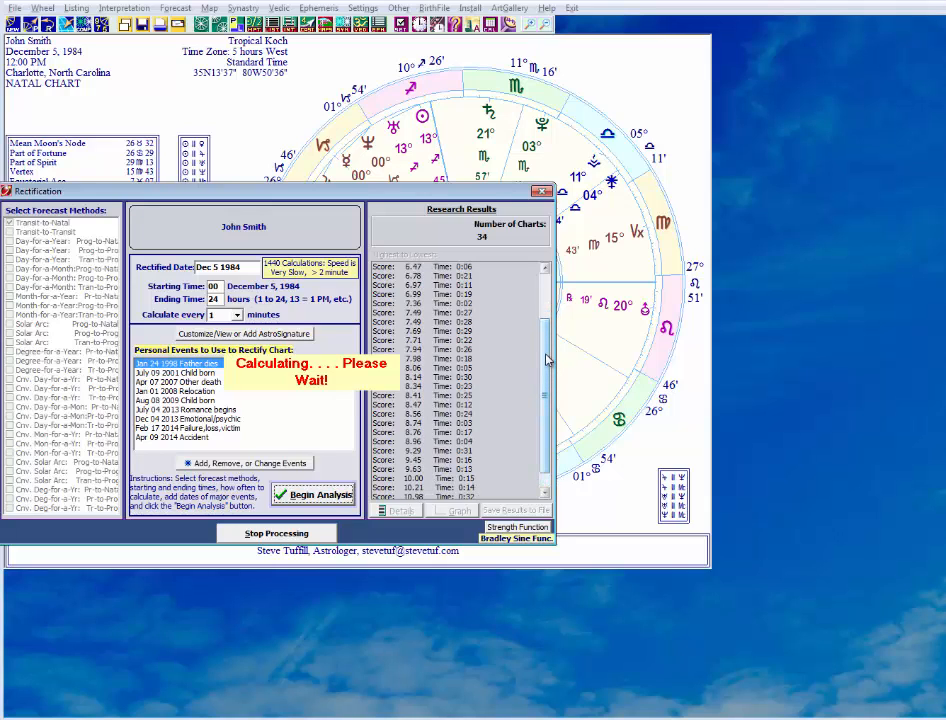
pyautogui.moveTo(547, 352); pyautogui.dragTo(545, 312)
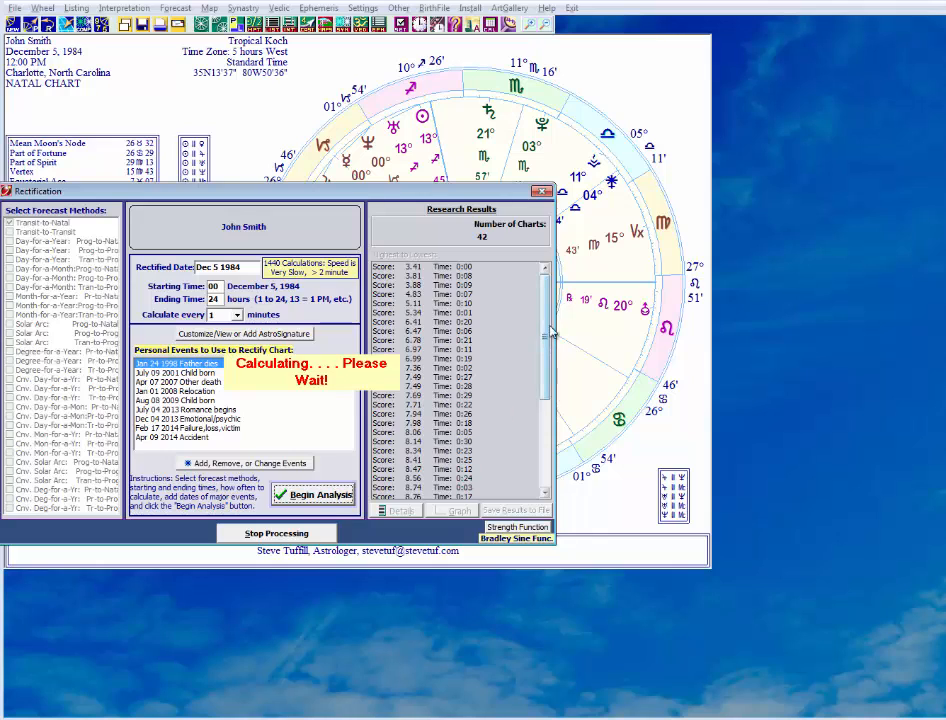
pyautogui.moveTo(545, 320); pyautogui.dragTo(542, 412)
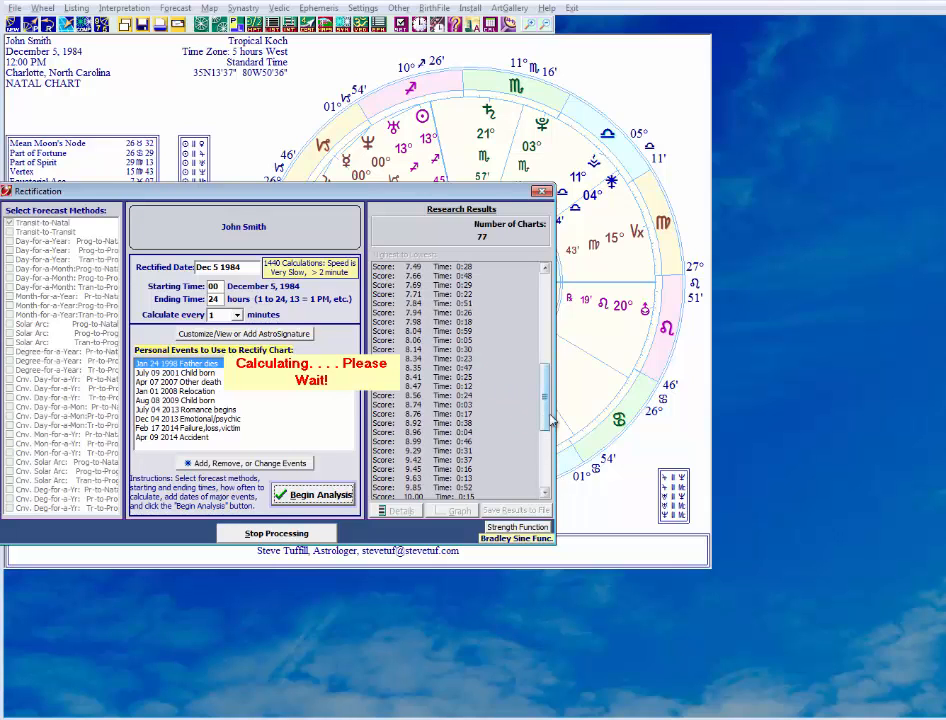
pyautogui.moveTo(545, 396); pyautogui.dragTo(541, 484)
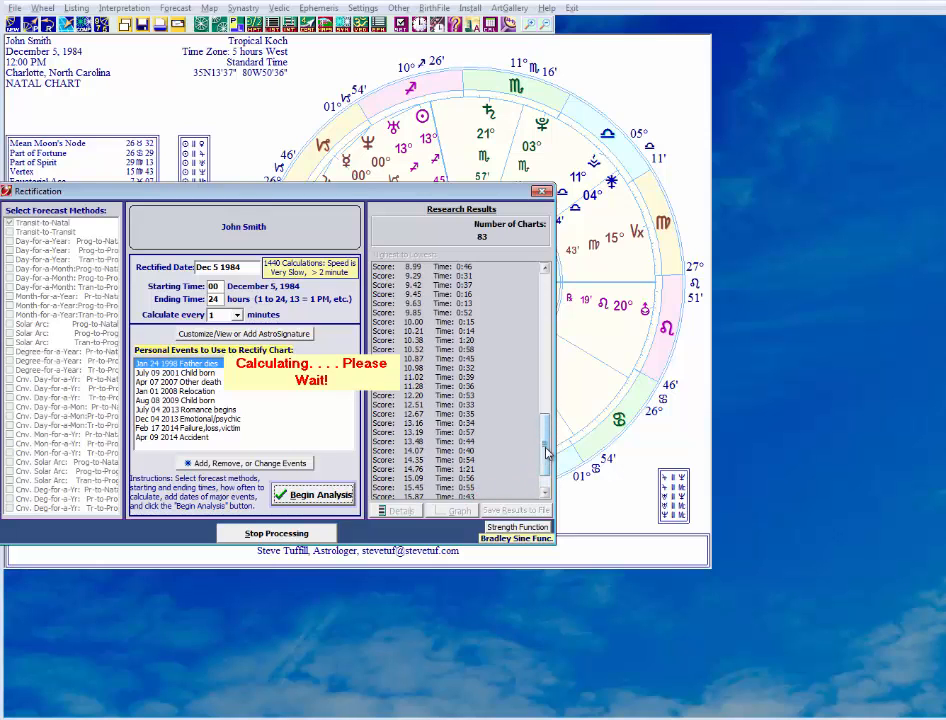
pyautogui.moveTo(547, 448); pyautogui.dragTo(542, 484)
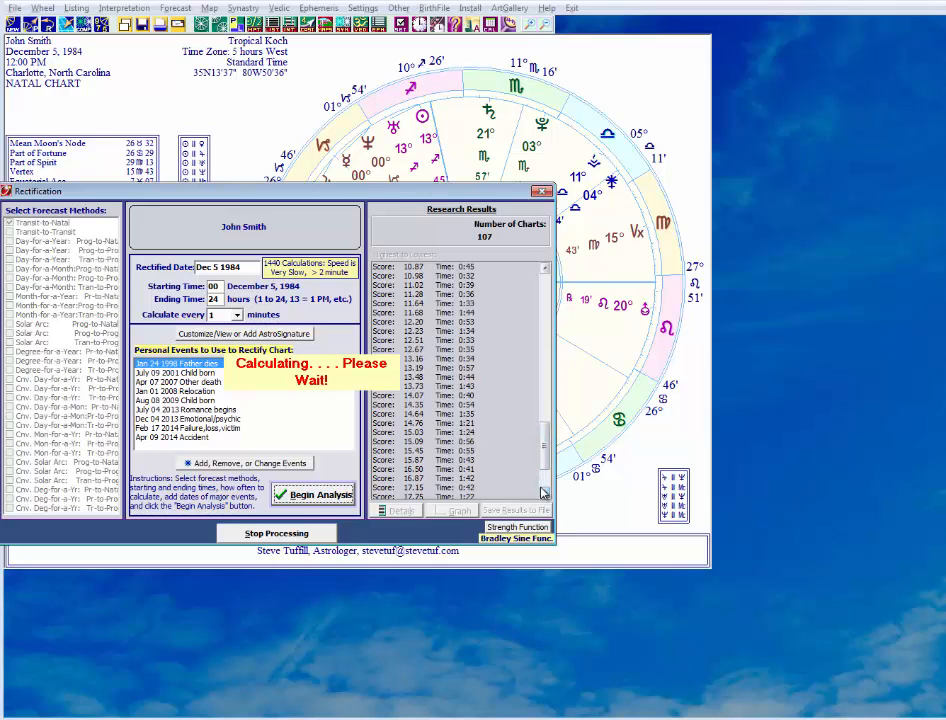
pyautogui.click(546, 469)
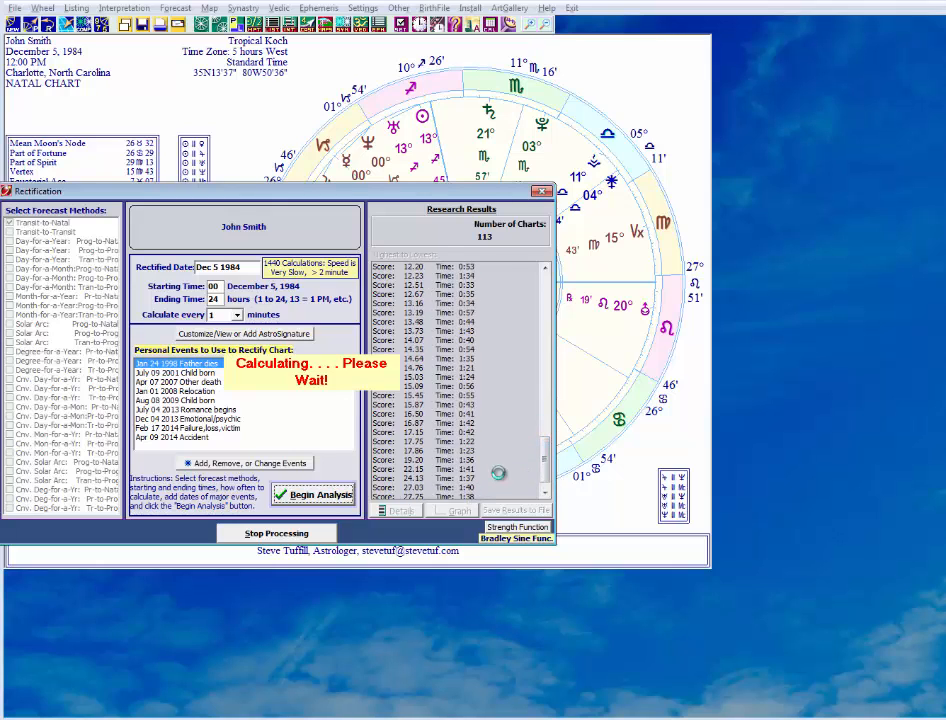
pyautogui.click(546, 457)
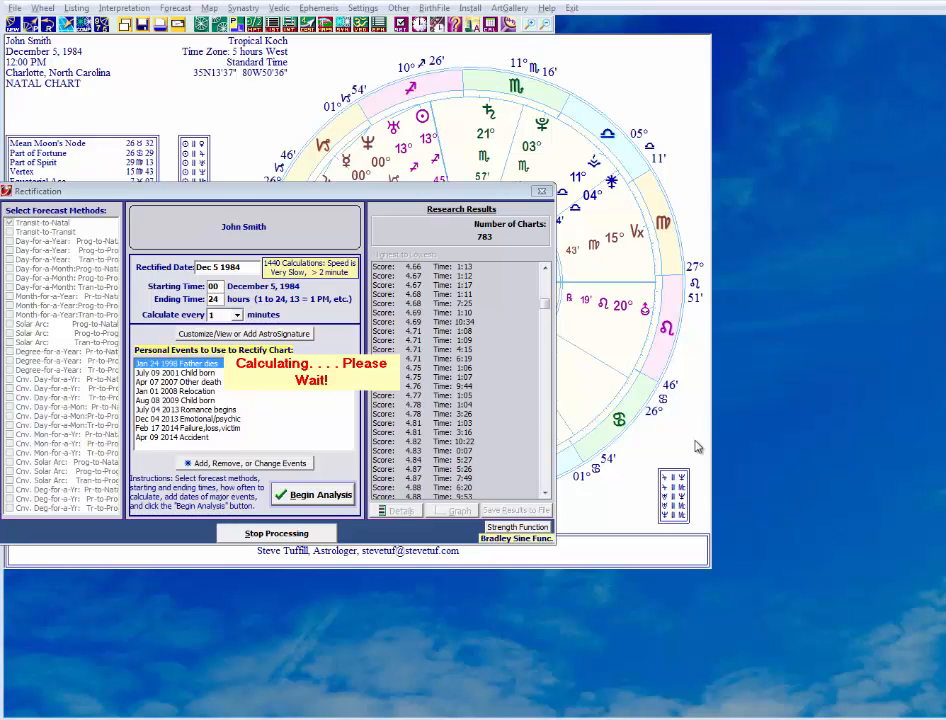
# Examine the highest-scoring birth times at the far end of the research results while the analysis runs.
pyautogui.moveTo(549, 306); pyautogui.dragTo(521, 492)
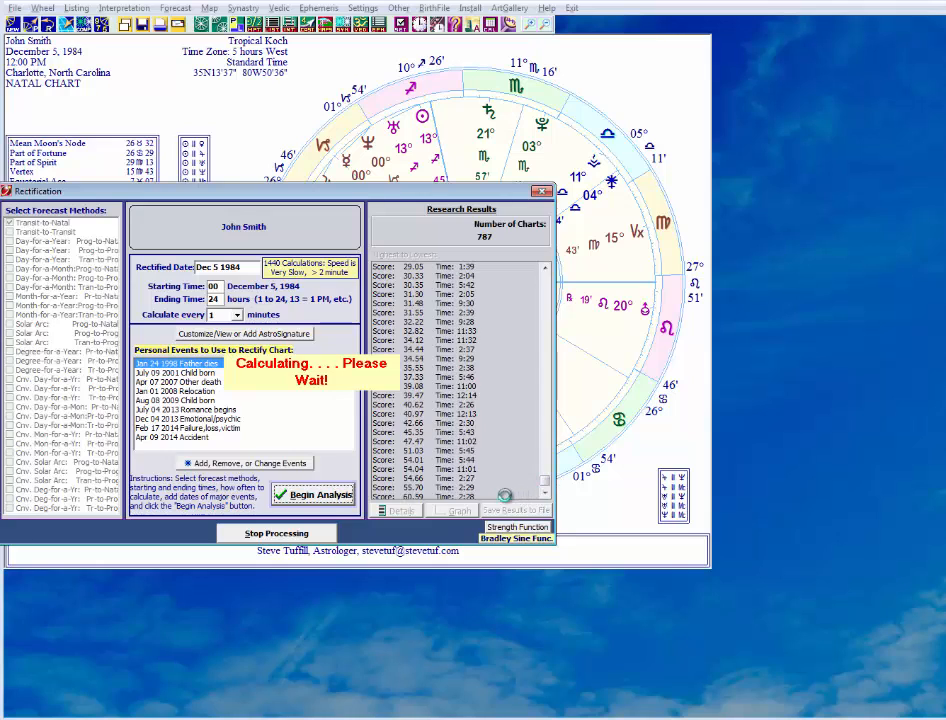
pyautogui.click(546, 493)
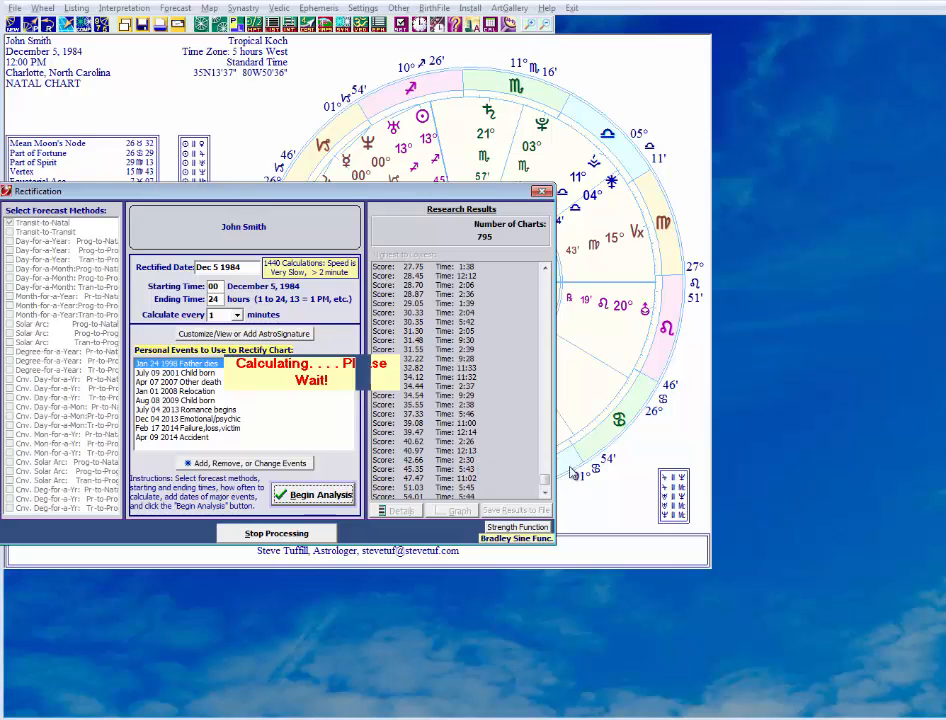
pyautogui.click(546, 493)
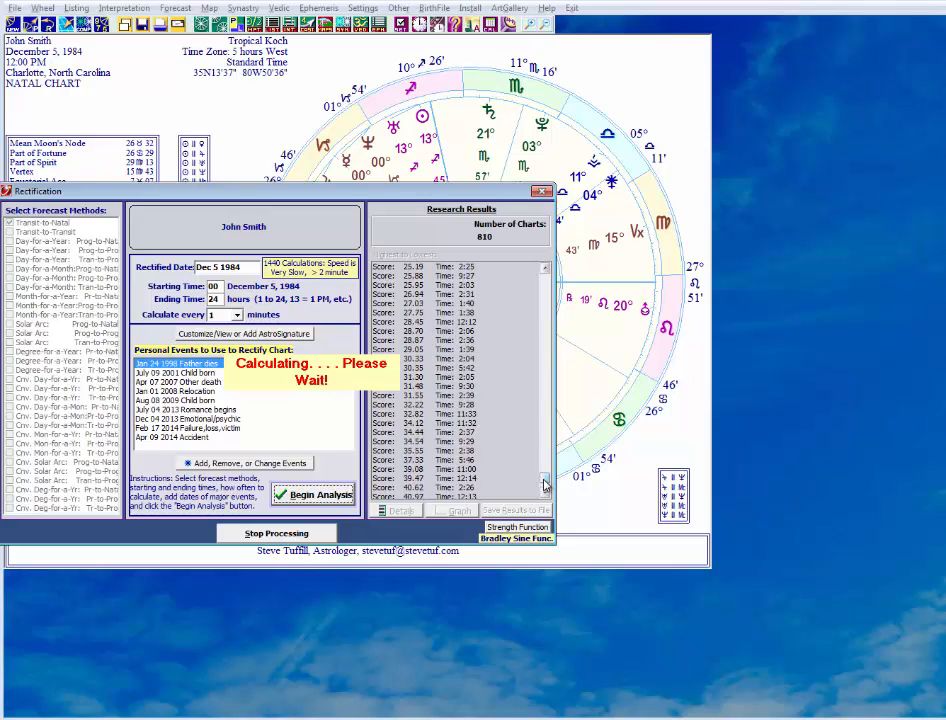
pyautogui.moveTo(544, 480); pyautogui.dragTo(544, 490)
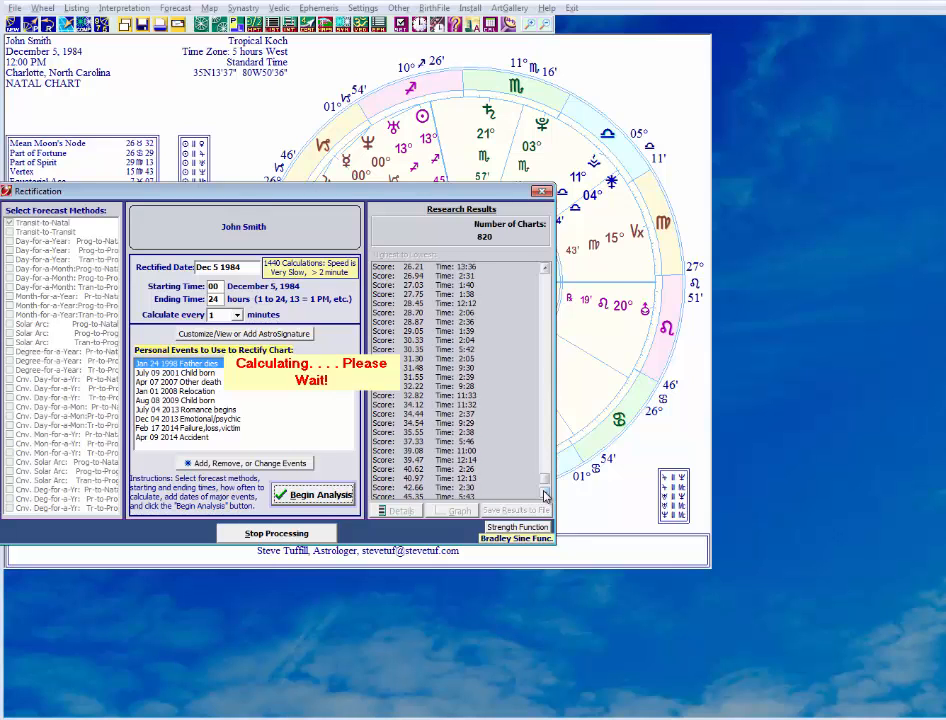
pyautogui.click(544, 496)
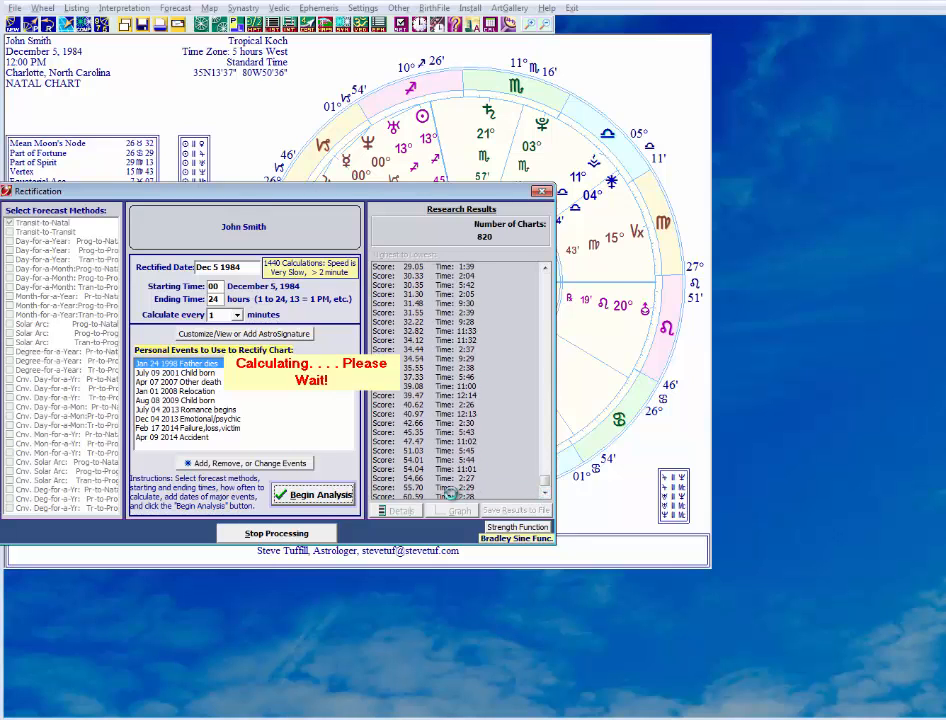
pyautogui.click(544, 496)
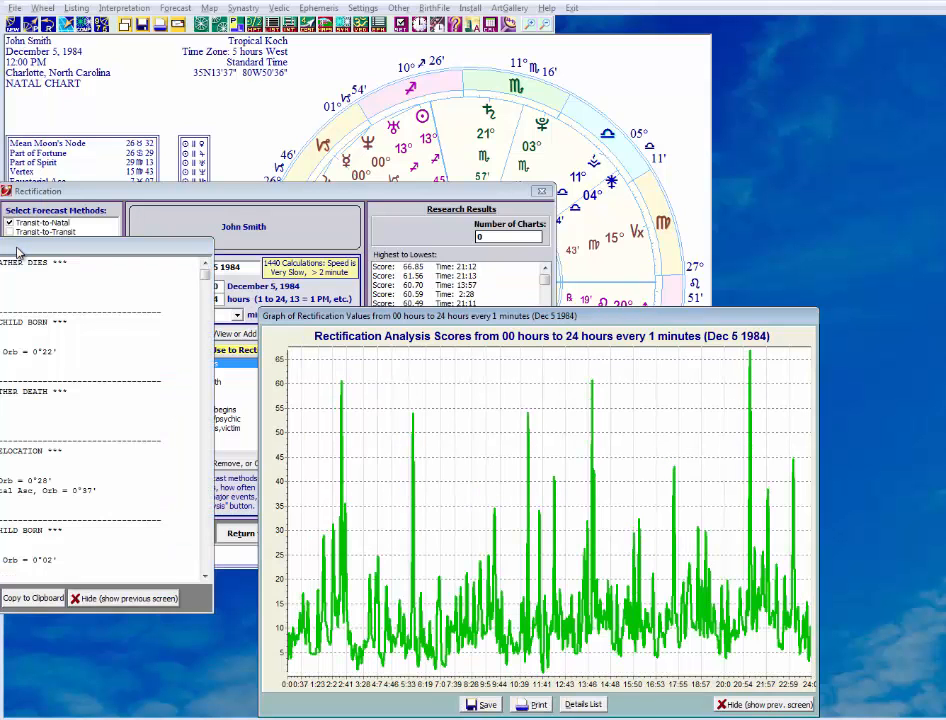
# Bring the detailed rectification report fully into view and read through the event-by-event transit scores for successive birth times.
pyautogui.click(27, 252)
pyautogui.moveTo(247, 107); pyautogui.dragTo(260, 18)
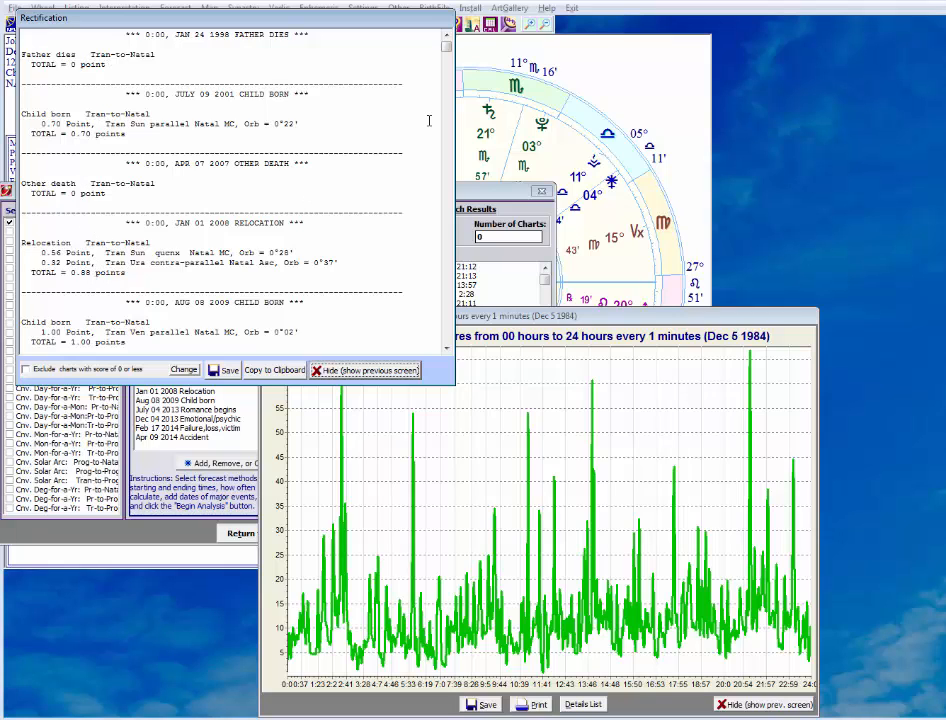
pyautogui.moveTo(448, 44); pyautogui.dragTo(450, 93)
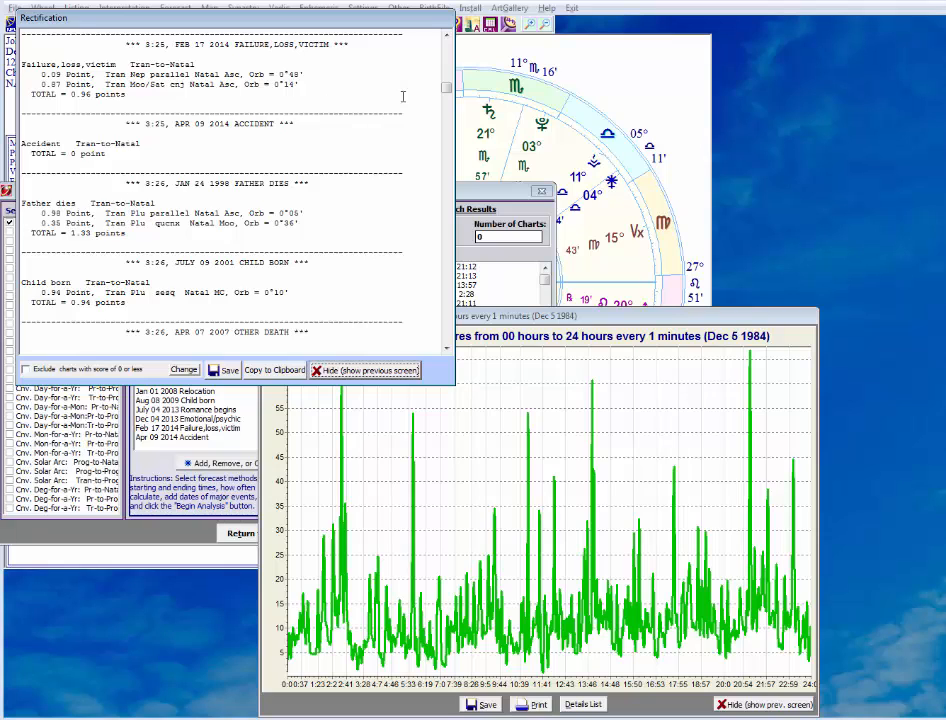
pyautogui.moveTo(446, 88); pyautogui.dragTo(446, 255)
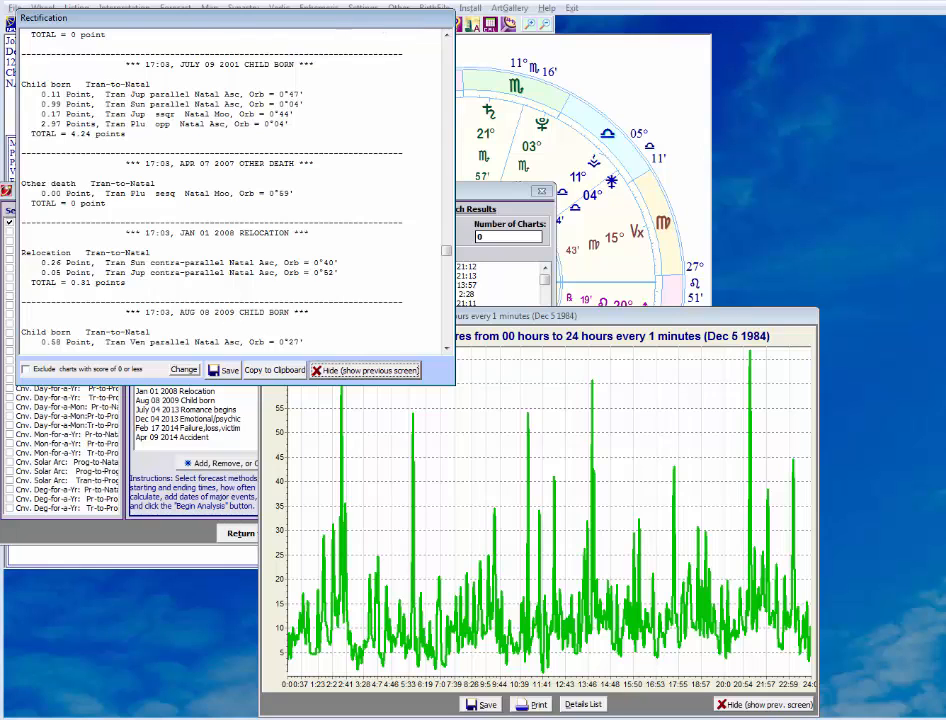
# Set the detailed report aside and examine the peaks in the graph of rectification scores from 00 to 24 hours.
pyautogui.moveTo(334, 18); pyautogui.dragTo(0, 104)
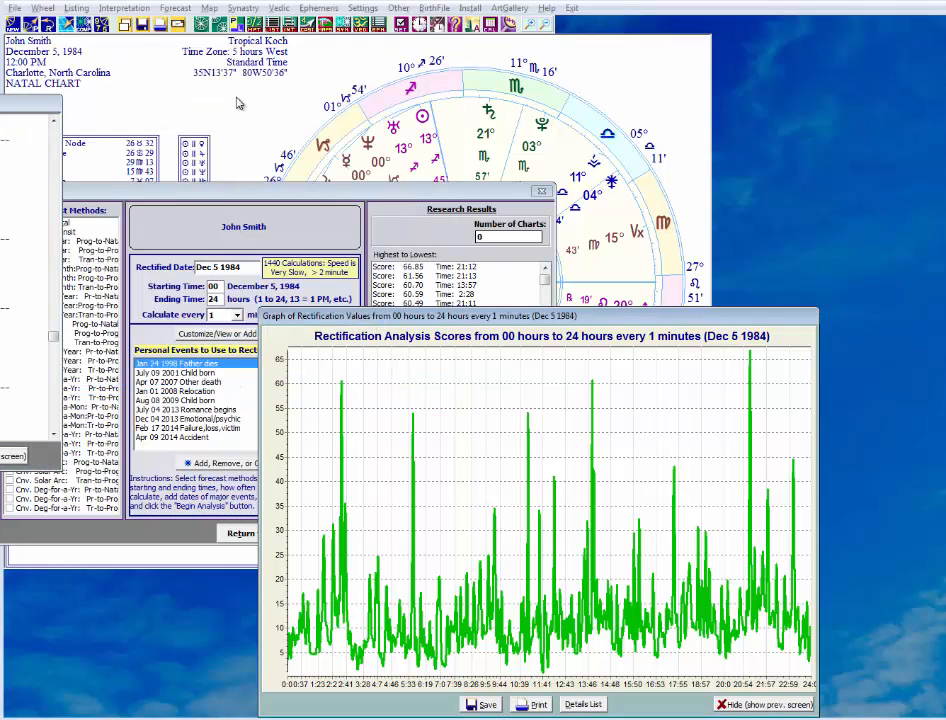
pyautogui.moveTo(362, 318); pyautogui.dragTo(230, 97)
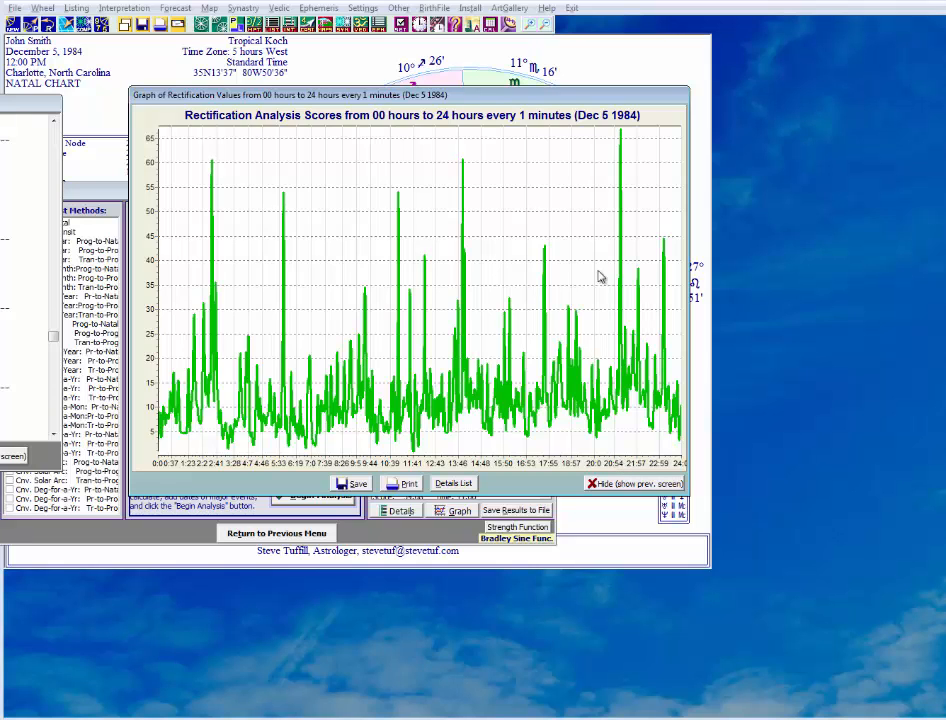
pyautogui.moveTo(520, 96); pyautogui.dragTo(0, 213)
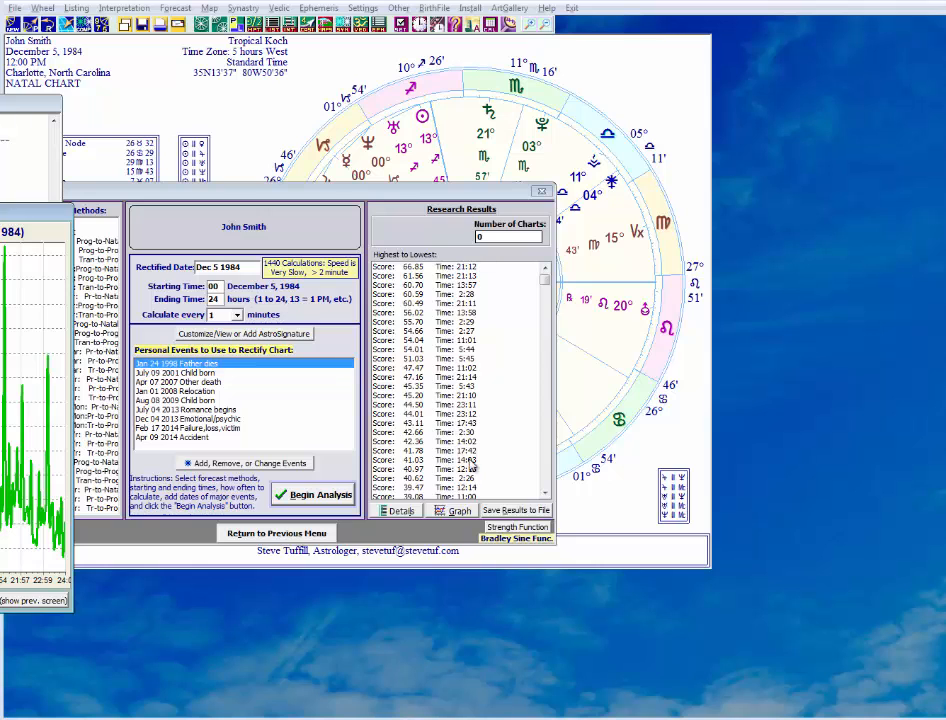
# Review the birth times ranked from highest to lowest score, and close the rectification analysis.
pyautogui.click(547, 307)
pyautogui.scroll(9, 505, 270)
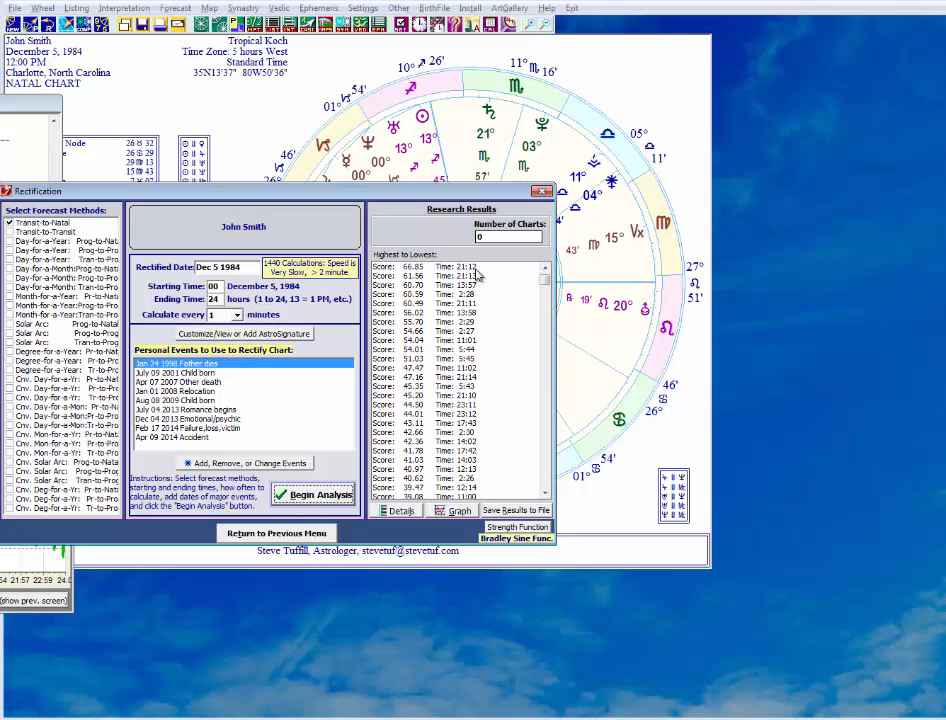
pyautogui.click(543, 193)
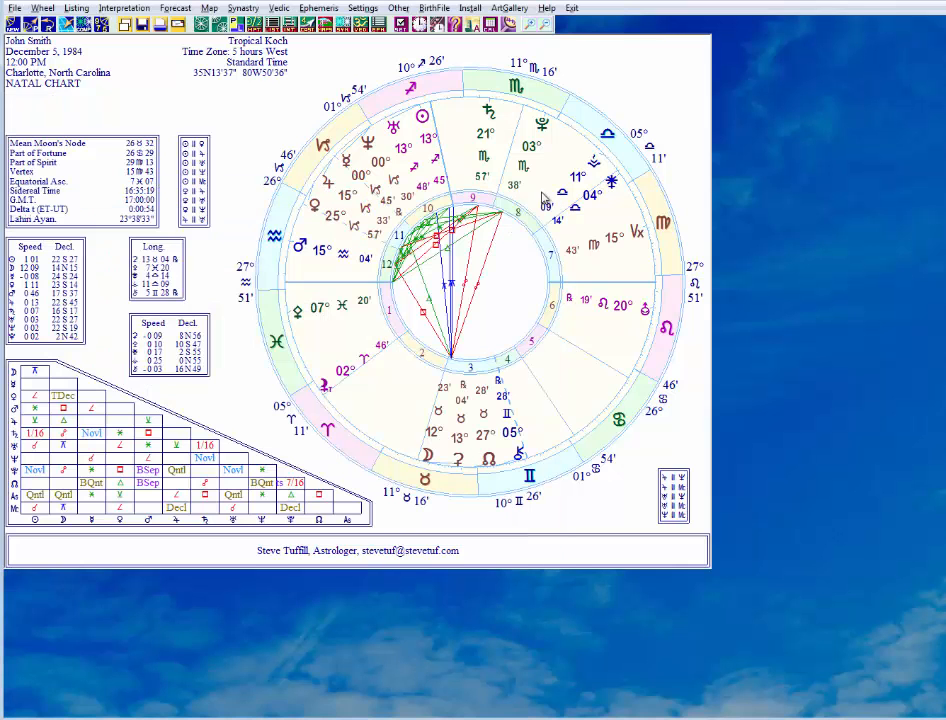
# Change the natal chart's birth time to 9:12 PM in its birth data and recalculate the chart.
pyautogui.click(14, 8)
pyautogui.click(24, 34)
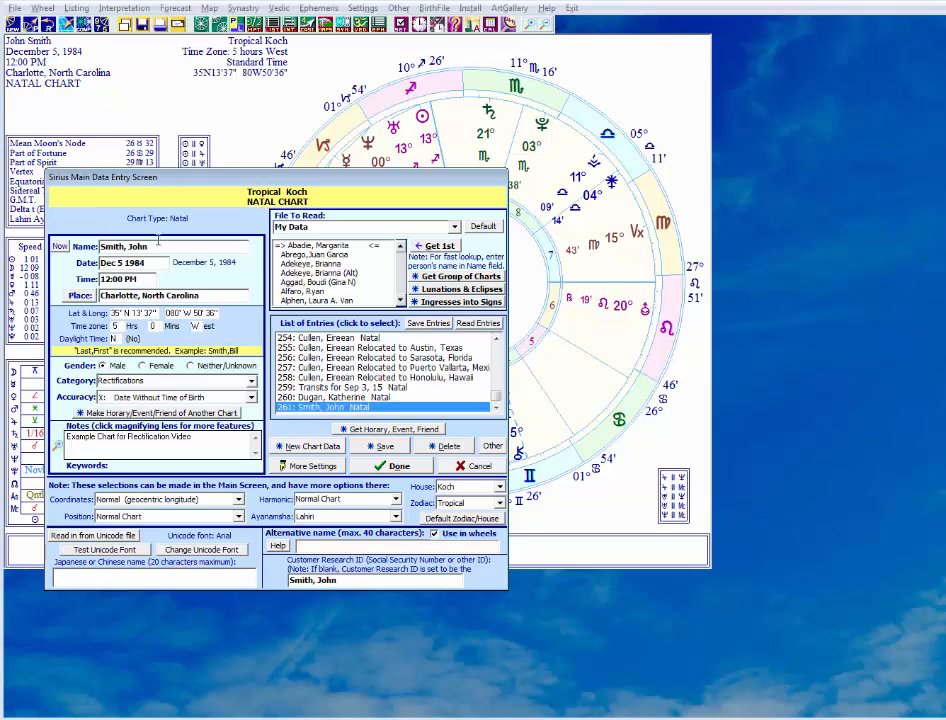
pyautogui.moveTo(140, 280); pyautogui.dragTo(71, 282)
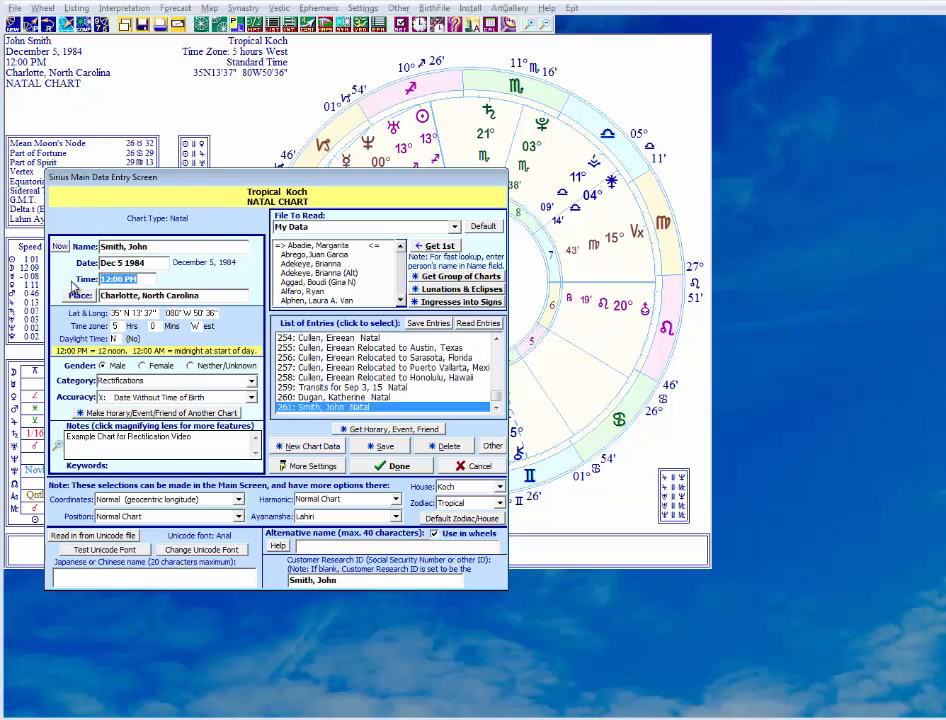
pyautogui.write('2')
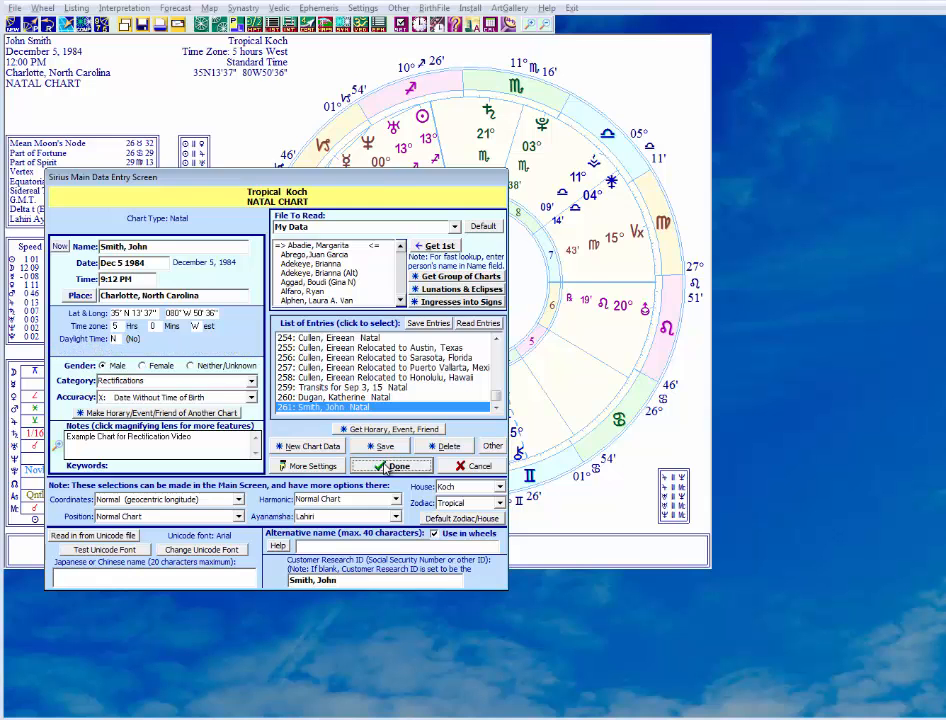
pyautogui.click(386, 467)
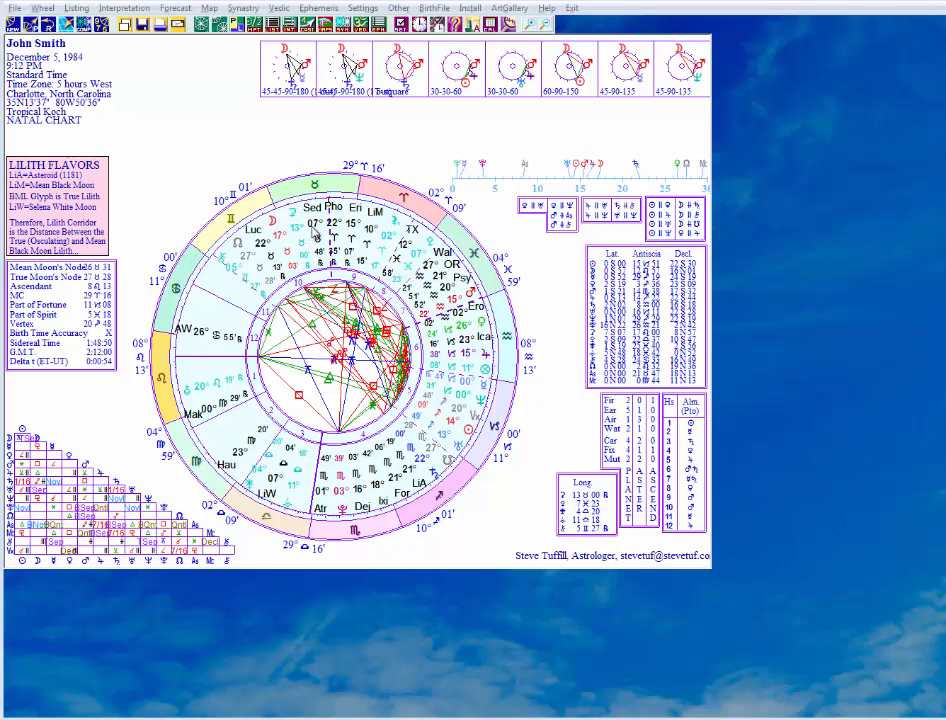
# Switch the natal chart's wheel style to the custom wheel H=Reduced Placements.
pyautogui.rightClick(528, 233)
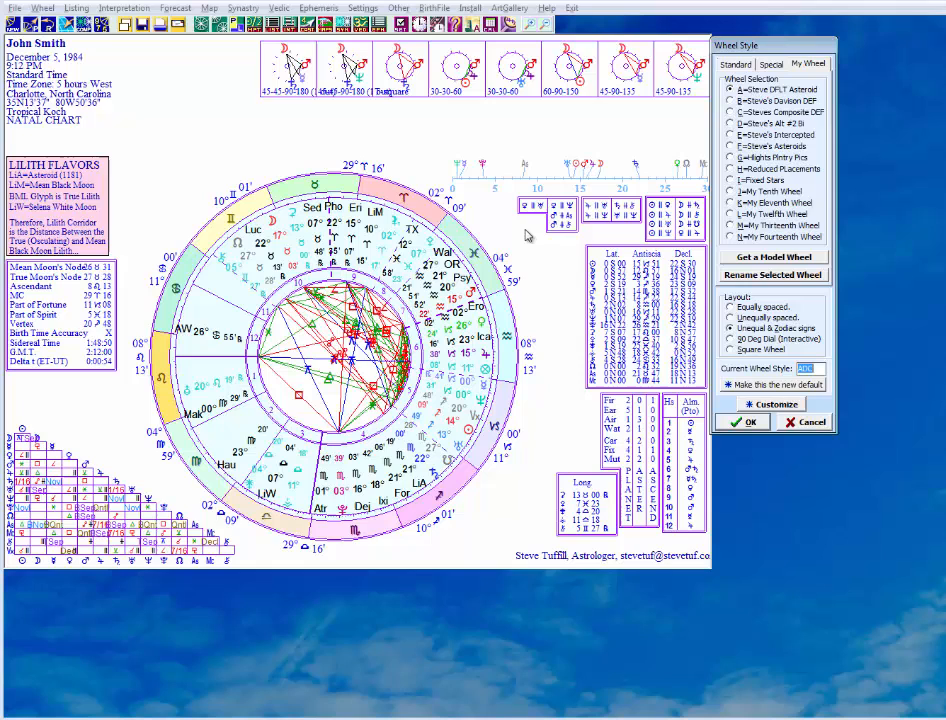
pyautogui.click(759, 170)
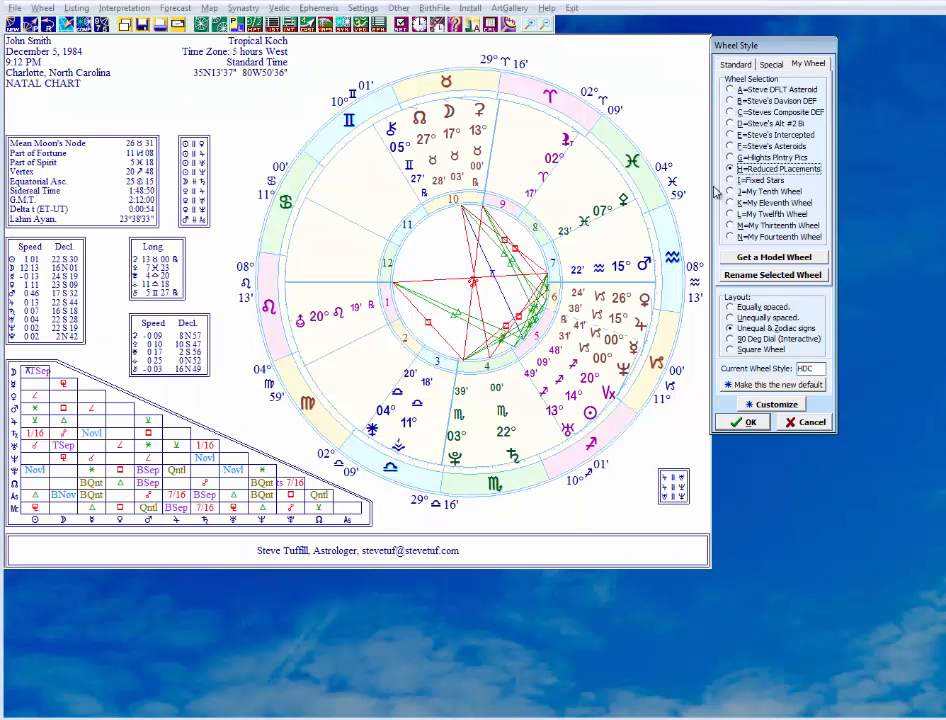